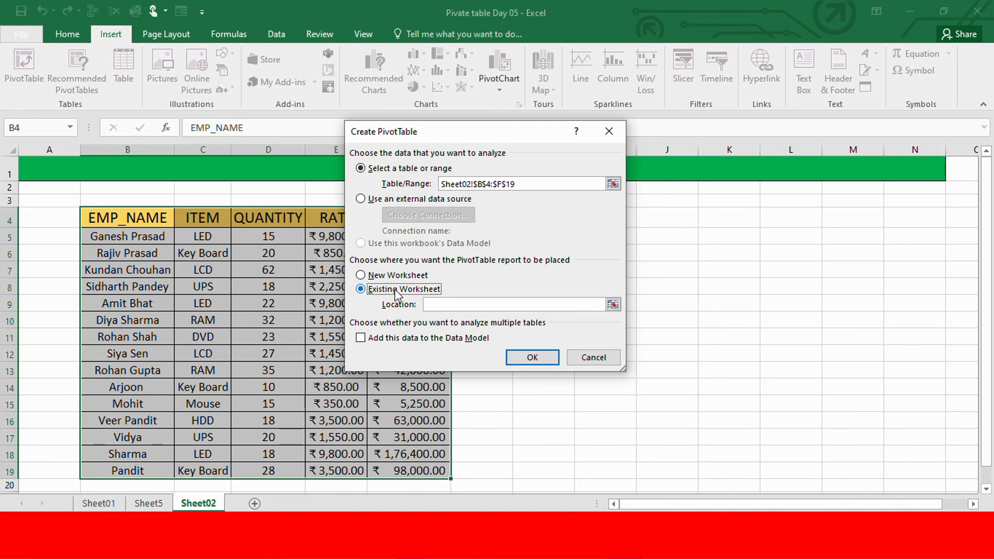
Place the new pivot table in the existing worksheet at cell I5 of Sheet02 and create it
{"action": "left_click", "coordinate": [613, 304]}
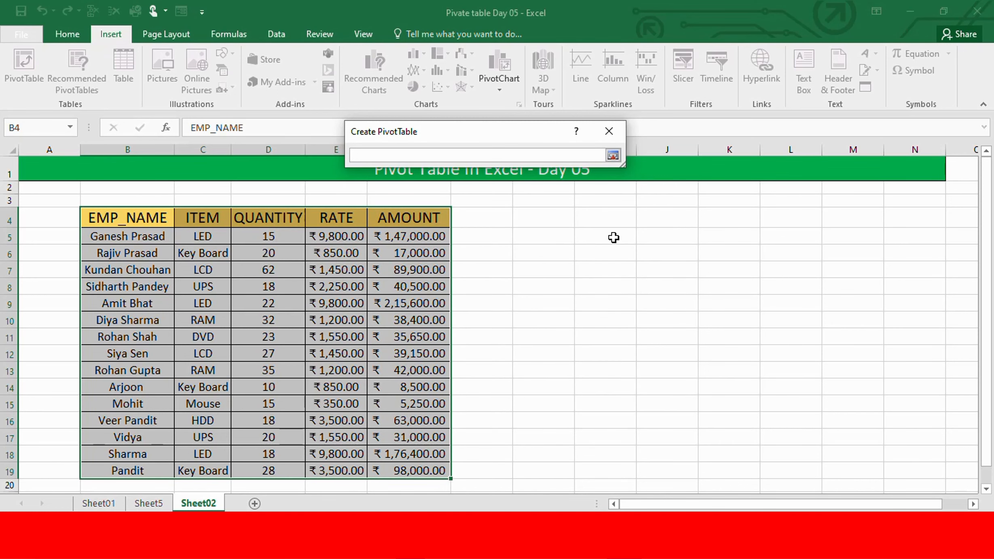
{"action": "left_click", "coordinate": [591, 236]}
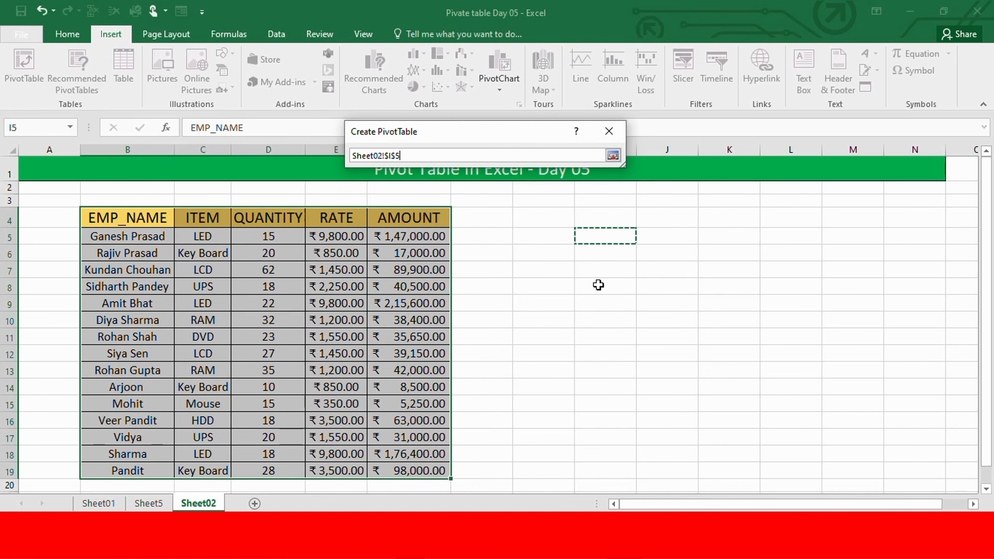
{"action": "left_click", "coordinate": [613, 155]}
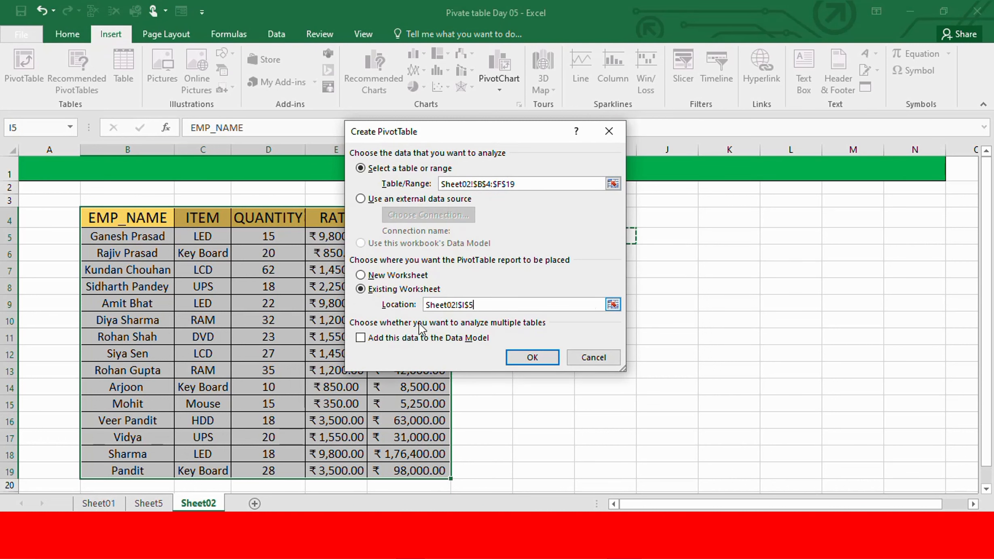
{"action": "left_click", "coordinate": [532, 357]}
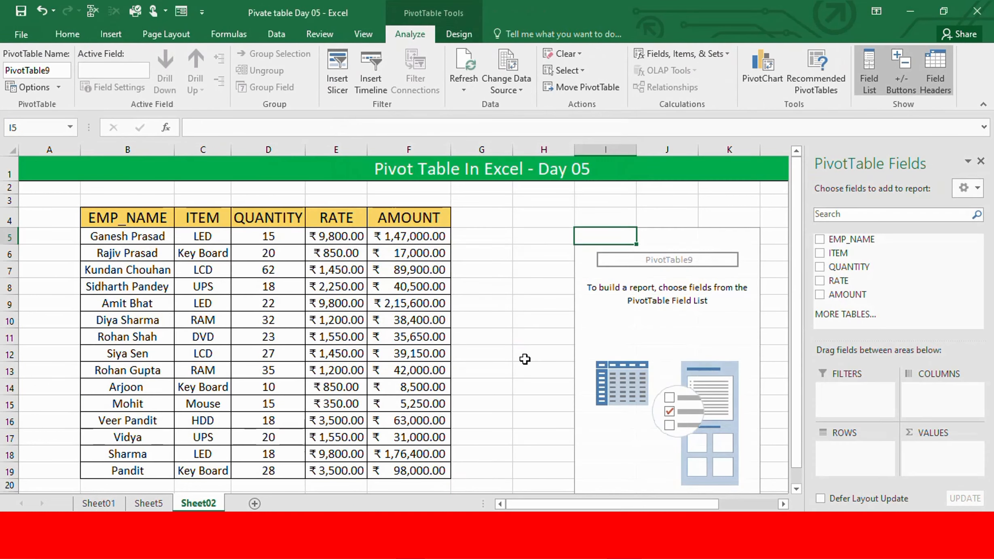
Try a pivot layout with ITEM as report filter, EMP_NAME as rows and QUANTITY as summed values
{"action": "left_click_drag", "start_coordinate": [632, 511], "coordinate": [584, 506]}
{"action": "scroll", "coordinate": [658, 389], "scroll_direction": "down", "scroll_amount": 2}
{"action": "scroll", "coordinate": [656, 388], "scroll_direction": "up", "scroll_amount": 2}
{"action": "left_click_drag", "start_coordinate": [597, 508], "coordinate": [609, 504]}
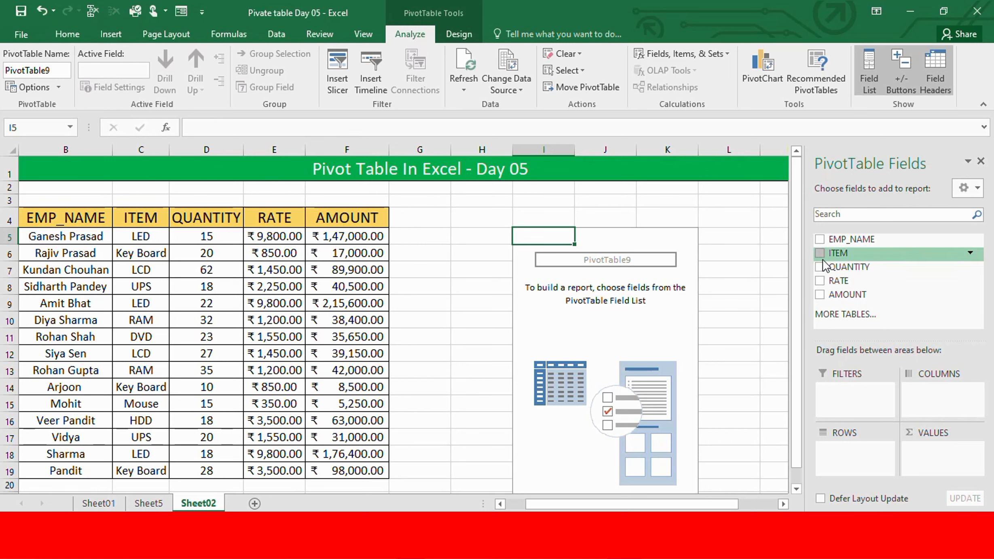
{"action": "left_click_drag", "start_coordinate": [831, 259], "coordinate": [845, 388]}
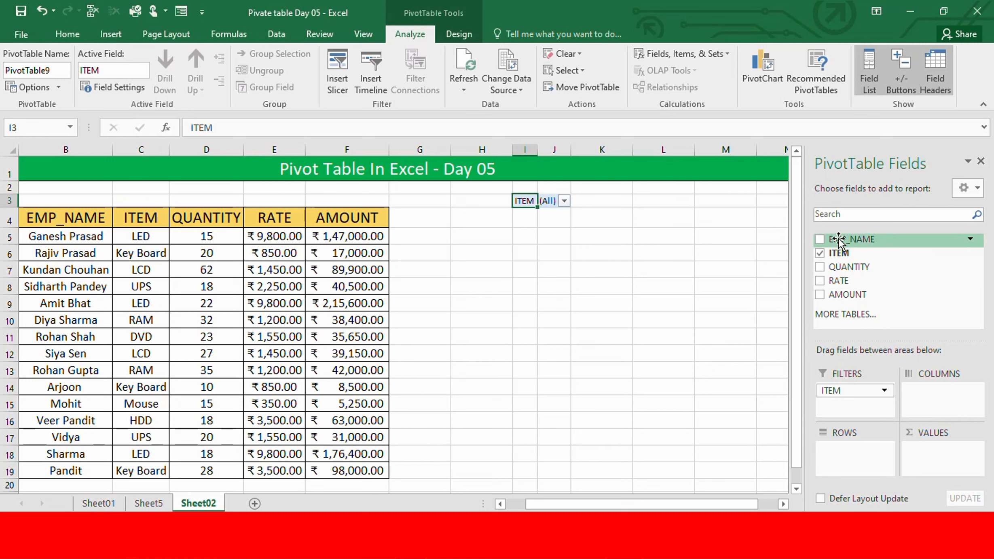
{"action": "left_click_drag", "start_coordinate": [839, 241], "coordinate": [869, 453]}
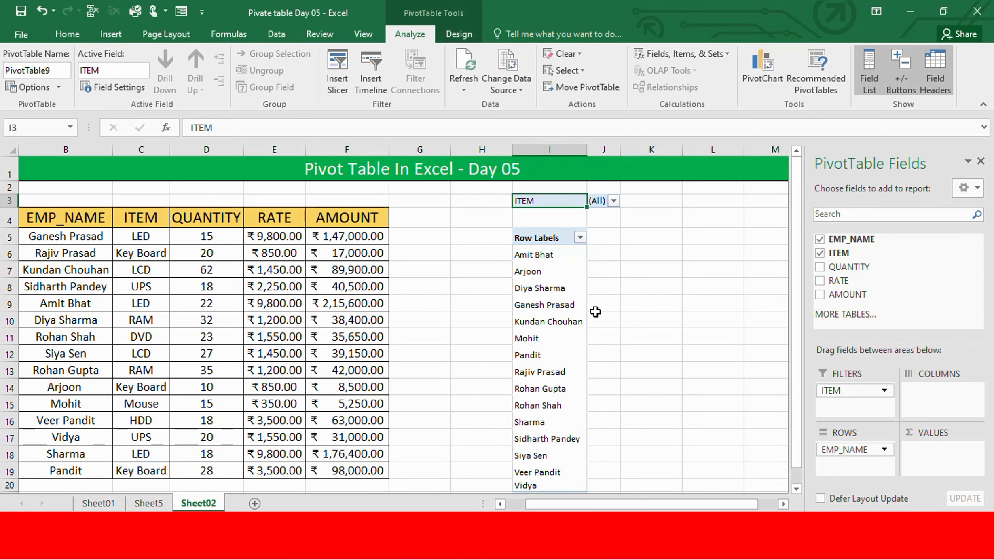
{"action": "scroll", "coordinate": [596, 311], "scroll_direction": "down", "scroll_amount": 1}
{"action": "scroll", "coordinate": [595, 311], "scroll_direction": "up", "scroll_amount": 1}
{"action": "scroll", "coordinate": [595, 312], "scroll_direction": "down", "scroll_amount": 1}
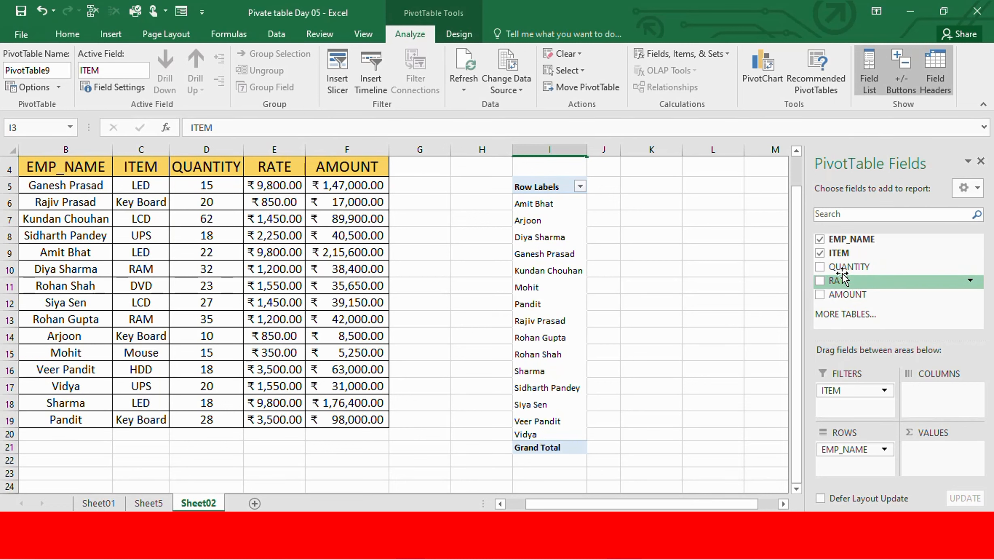
{"action": "scroll", "coordinate": [843, 279], "scroll_direction": "up", "scroll_amount": 1}
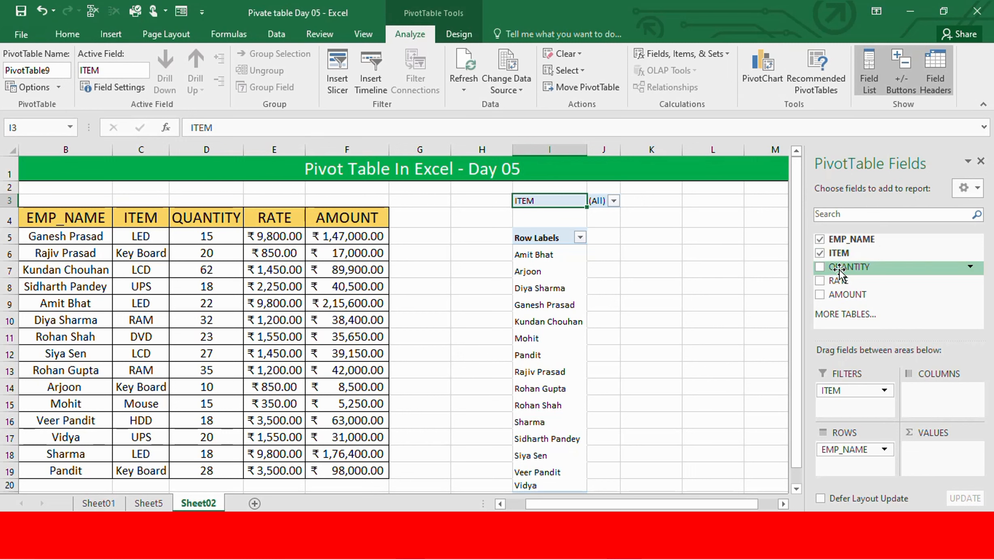
{"action": "left_click_drag", "start_coordinate": [840, 269], "coordinate": [938, 449]}
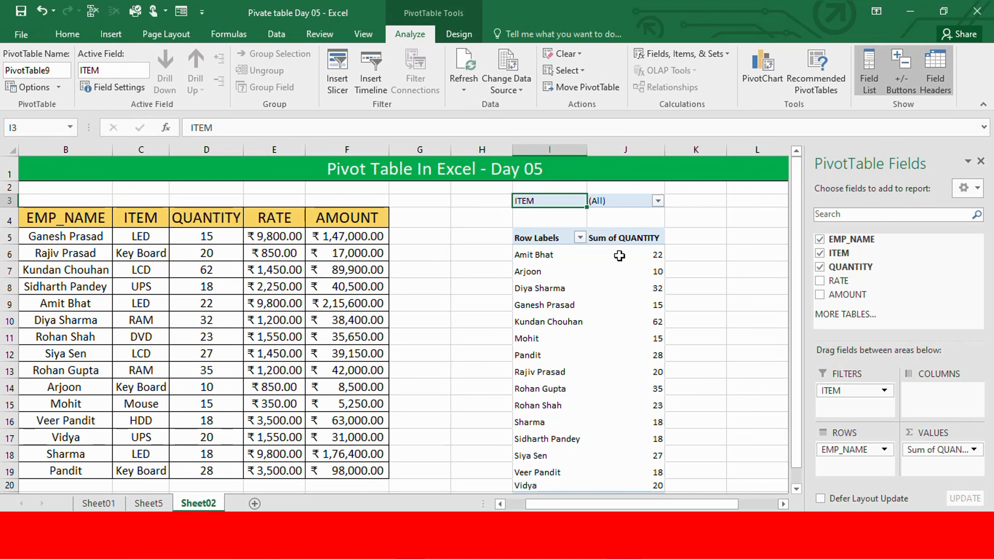
Undo the three field placements to return to the empty pivot table
{"action": "mouse_move", "coordinate": [620, 256]}
{"action": "key", "text": "ctrl+z"}
{"action": "key", "text": "ctrl+z"}
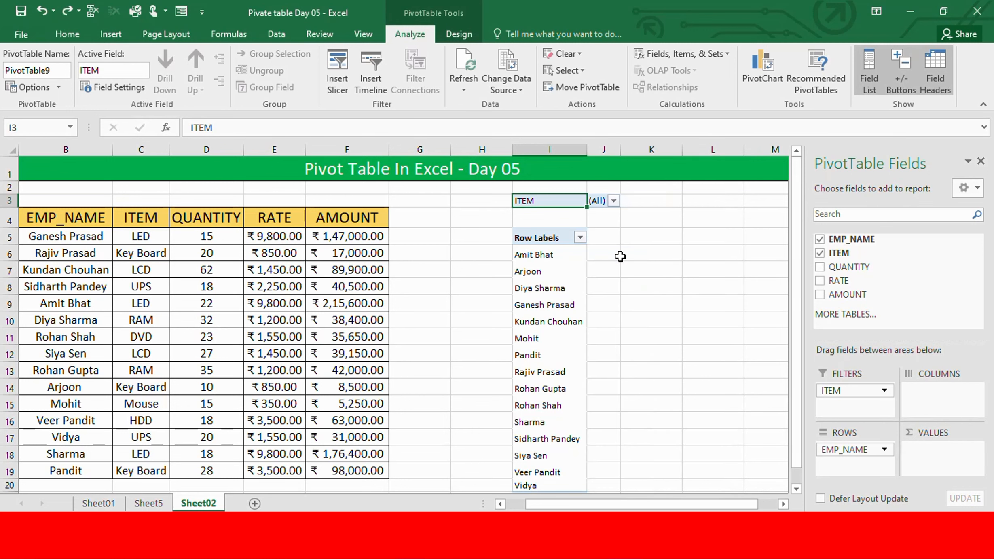
{"action": "key", "text": "ctrl+z"}
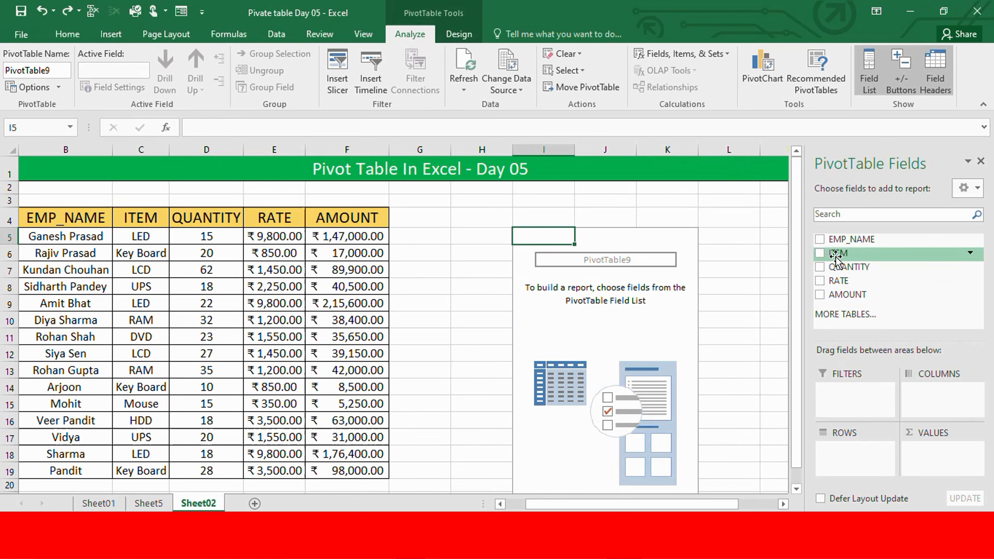
Build the pivot table with ITEM as report filter, EMP_NAME as rows and the sum of QUANTITY as values
{"action": "left_click_drag", "start_coordinate": [835, 259], "coordinate": [867, 405]}
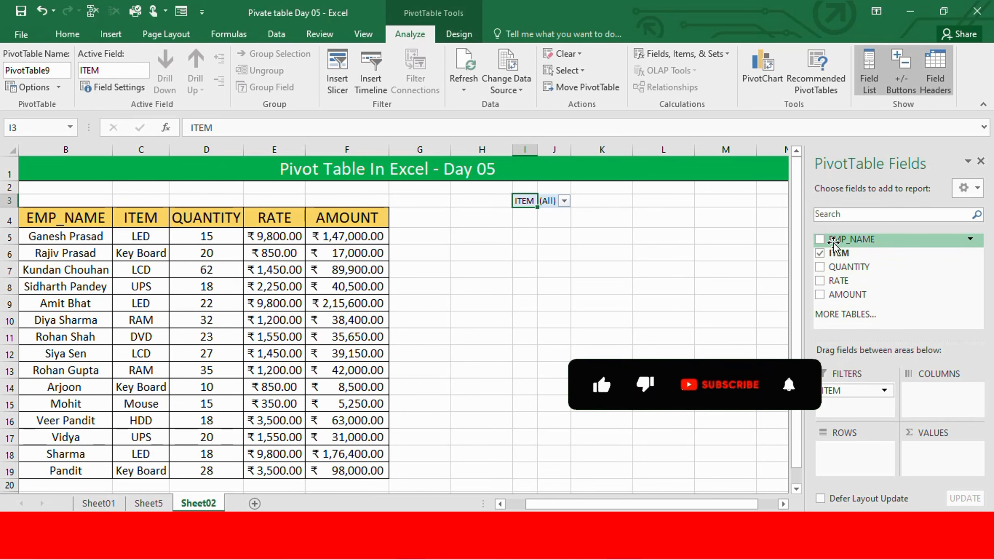
{"action": "left_click_drag", "start_coordinate": [846, 243], "coordinate": [867, 465]}
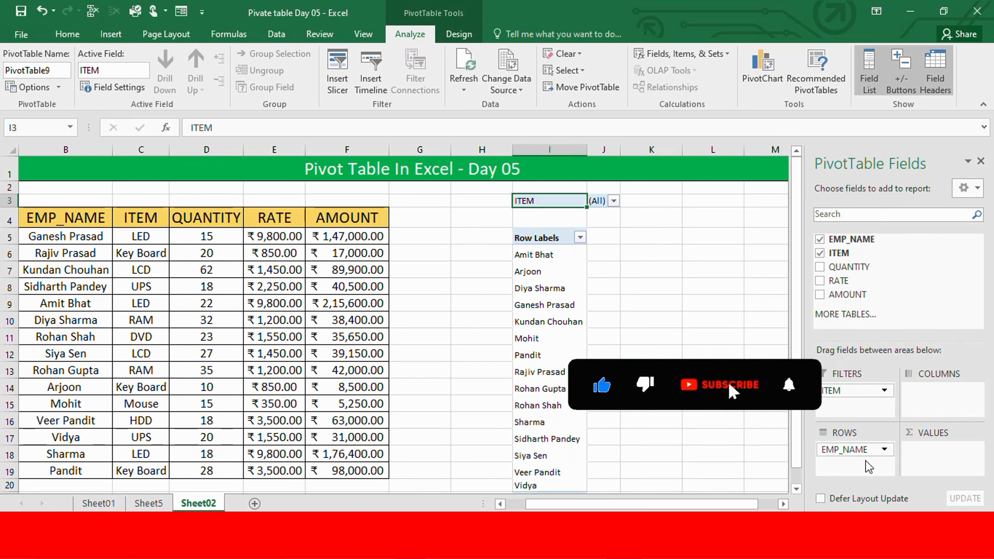
{"action": "left_click_drag", "start_coordinate": [842, 267], "coordinate": [933, 457]}
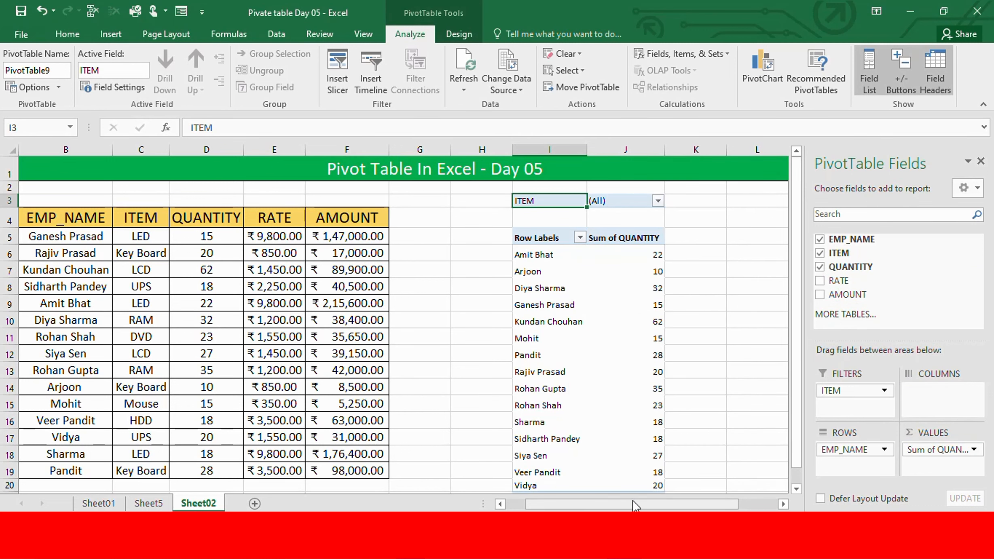
Examine the pivot table's summed quantity for each employee and its grand total row
{"action": "mouse_move", "coordinate": [636, 507]}
{"action": "left_mouse_down"}
{"action": "mouse_move", "coordinate": [648, 507]}
{"action": "mouse_move", "coordinate": [638, 506]}
{"action": "left_mouse_up"}
{"action": "scroll", "coordinate": [619, 361], "scroll_direction": "down", "scroll_amount": 2}
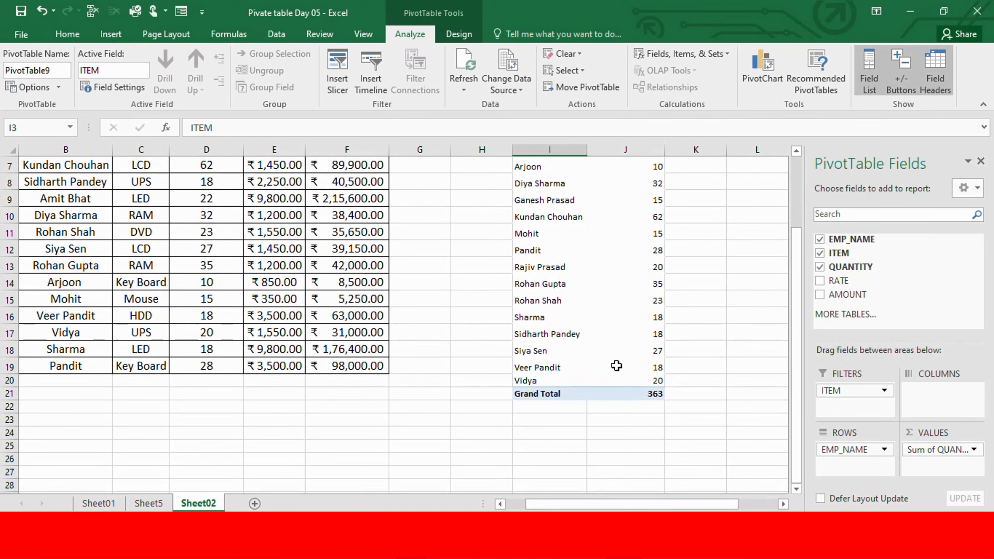
{"action": "scroll", "coordinate": [643, 402], "scroll_direction": "up", "scroll_amount": 1}
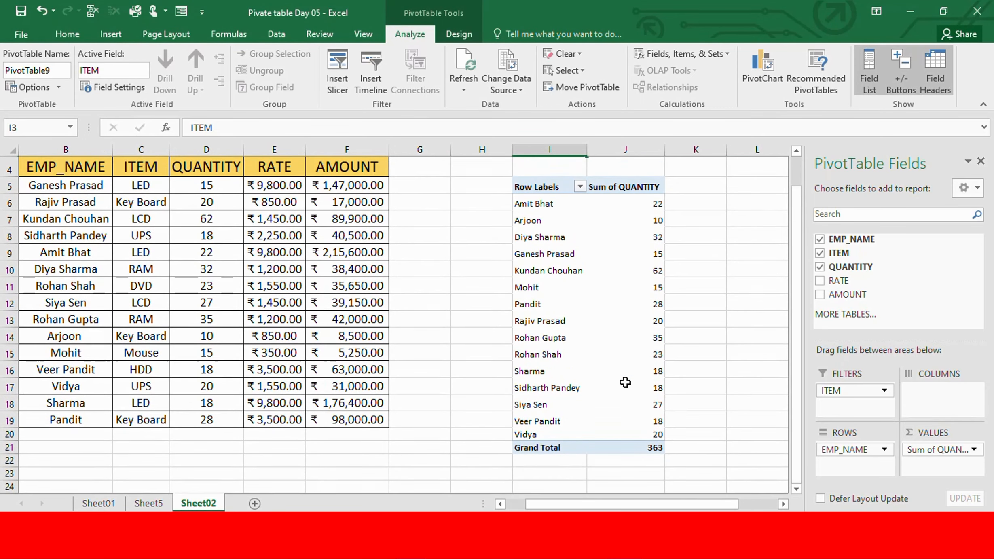
{"action": "mouse_move", "coordinate": [627, 321]}
{"action": "scroll", "coordinate": [613, 294], "scroll_direction": "up", "scroll_amount": 1}
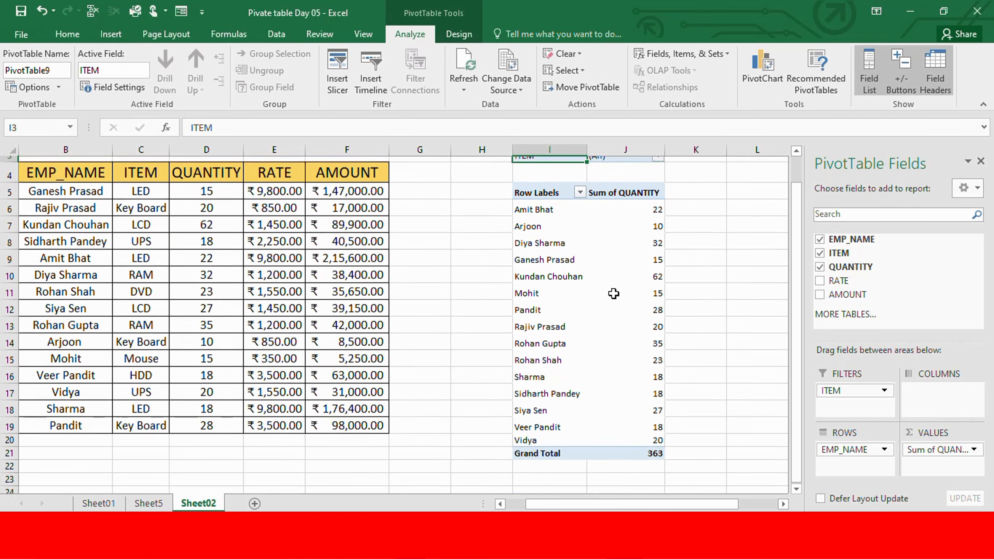
{"action": "scroll", "coordinate": [614, 294], "scroll_direction": "up", "scroll_amount": 1}
{"action": "scroll", "coordinate": [583, 311], "scroll_direction": "down", "scroll_amount": 1}
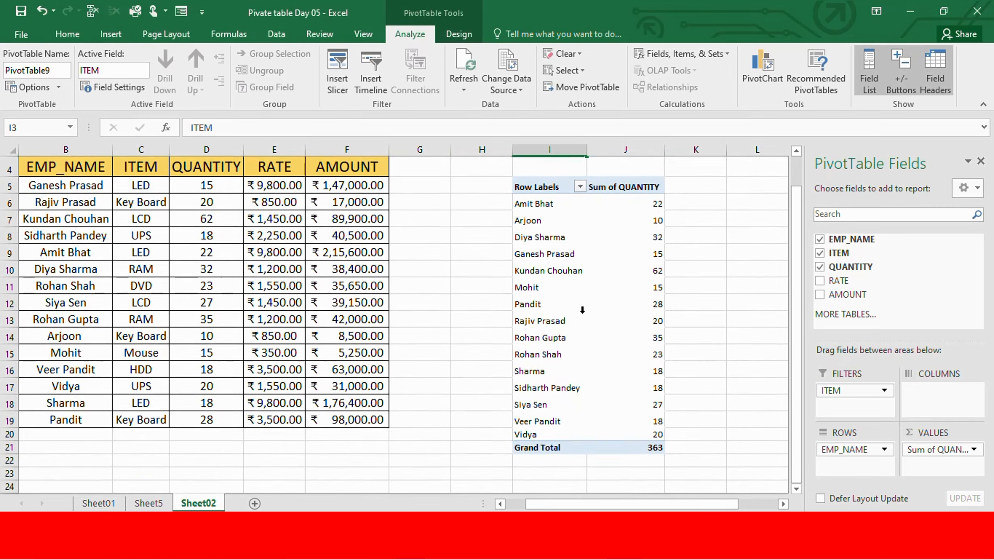
{"action": "scroll", "coordinate": [582, 310], "scroll_direction": "up", "scroll_amount": 1}
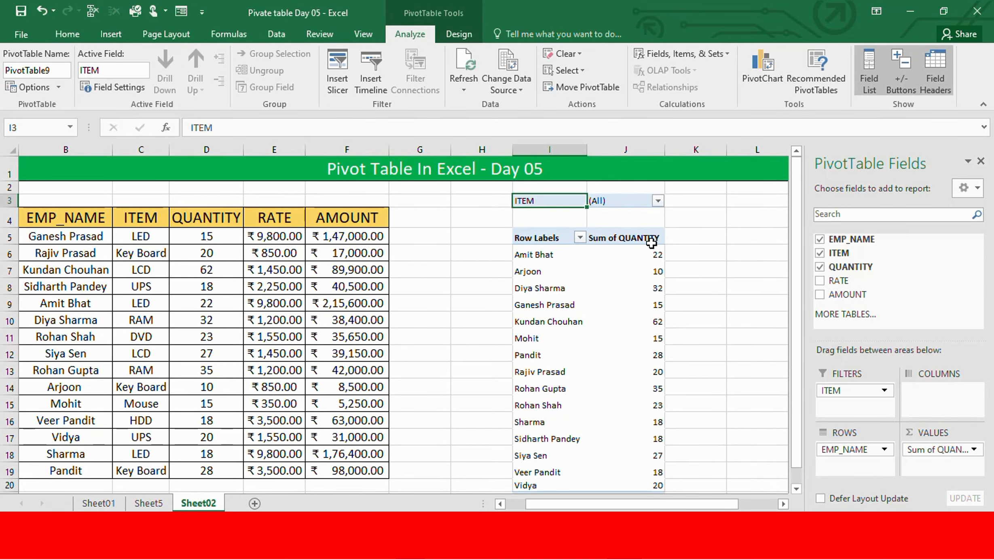
Filter the pivot table by ITEM to show only Key Board, followed by only DVD
{"action": "left_click", "coordinate": [659, 200]}
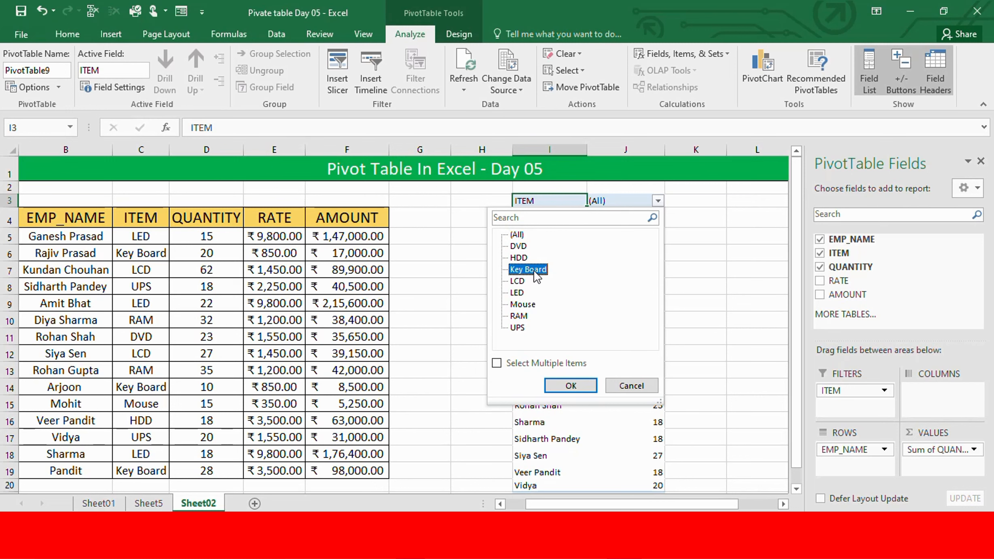
{"action": "left_click", "coordinate": [571, 386]}
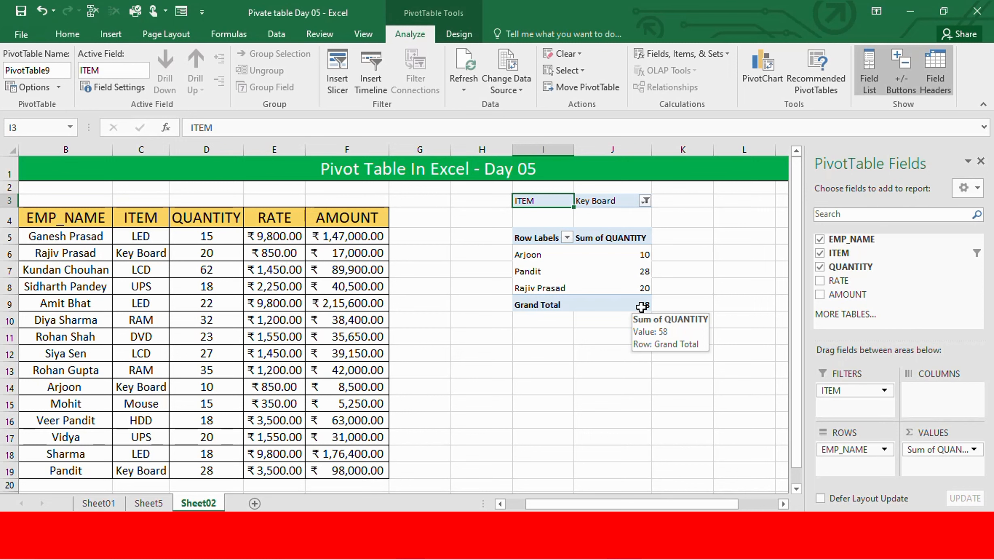
{"action": "left_click", "coordinate": [647, 201]}
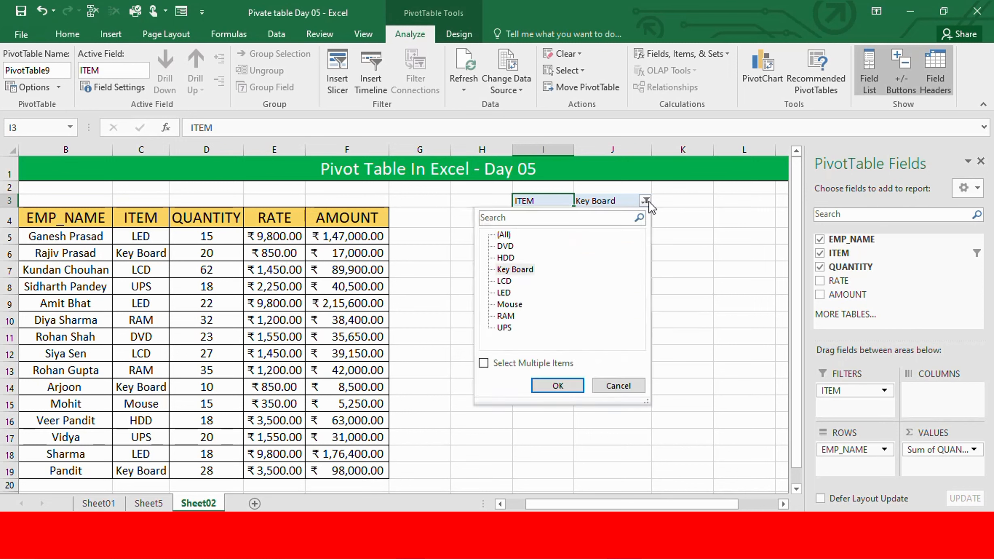
{"action": "left_click", "coordinate": [509, 248]}
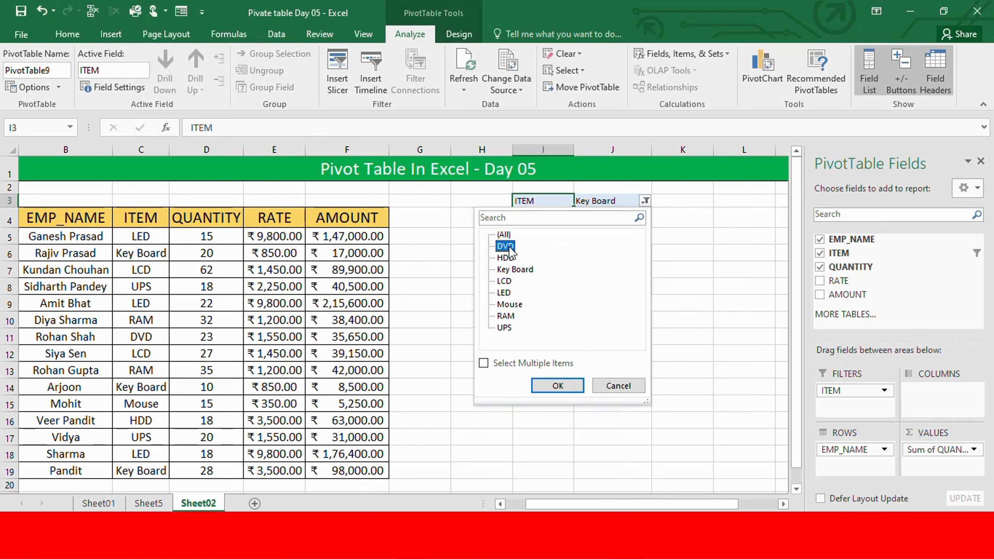
{"action": "left_click", "coordinate": [567, 388]}
Switch the pivot table's ITEM filter to LCD, followed by Mouse
{"action": "left_click", "coordinate": [646, 201]}
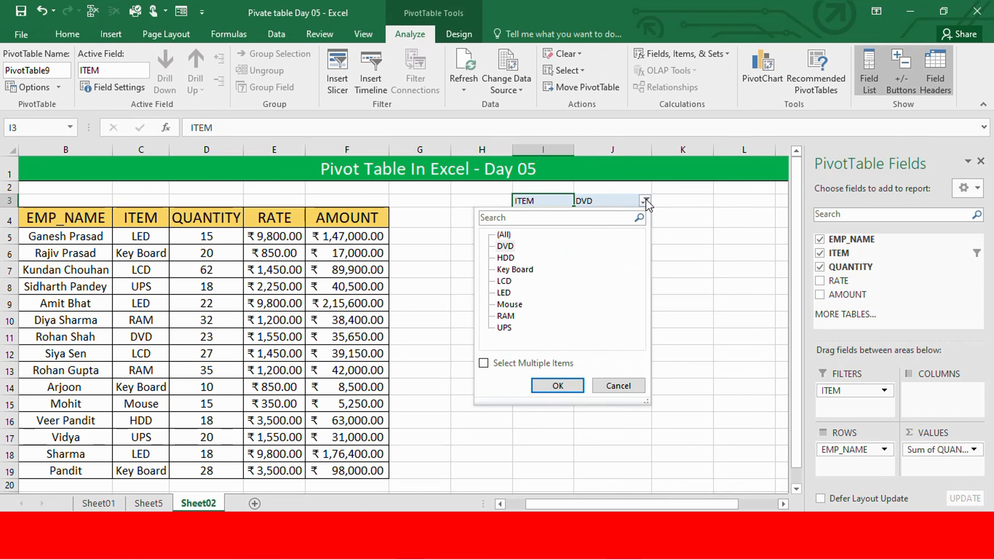
{"action": "left_click", "coordinate": [504, 282]}
{"action": "left_click", "coordinate": [564, 384]}
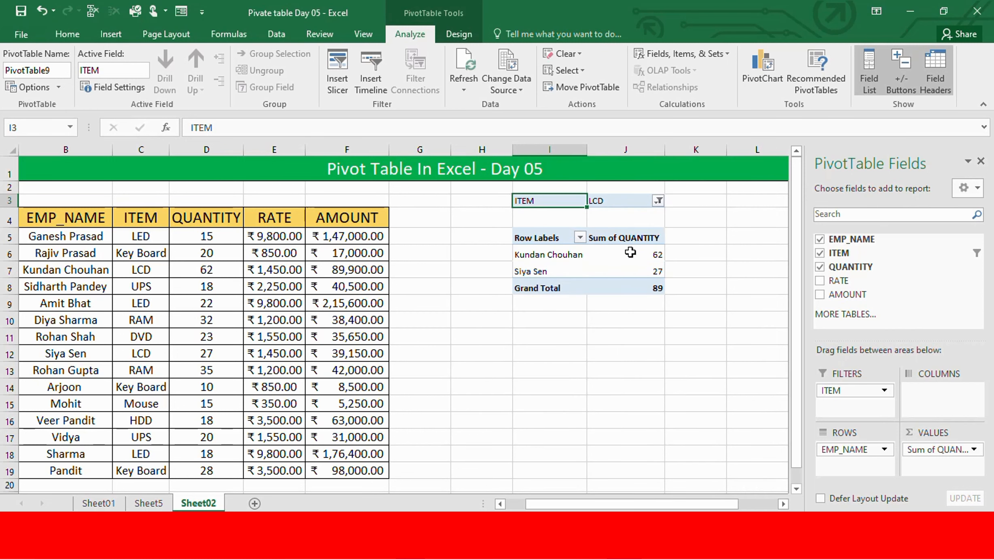
{"action": "left_click", "coordinate": [658, 200]}
{"action": "left_click", "coordinate": [523, 304]}
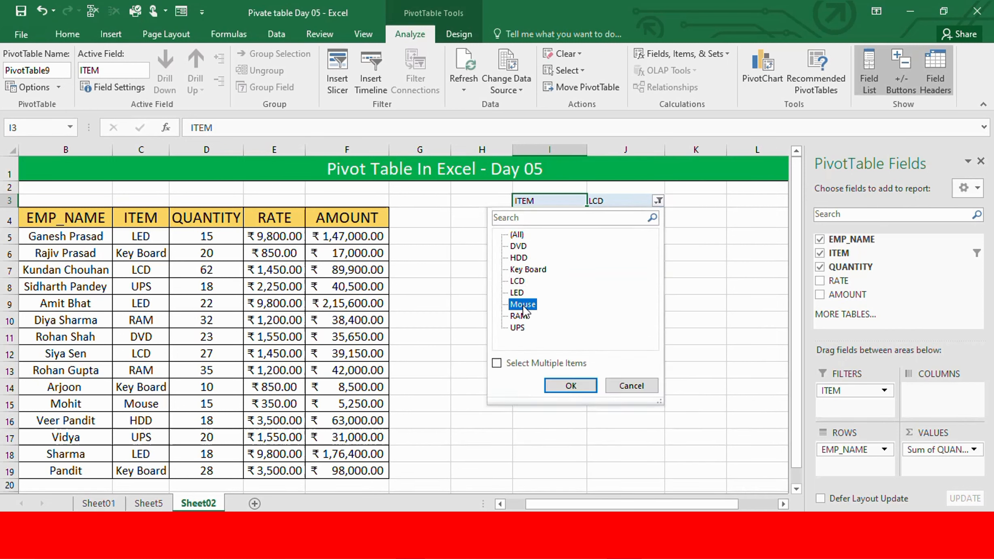
{"action": "left_click", "coordinate": [571, 385]}
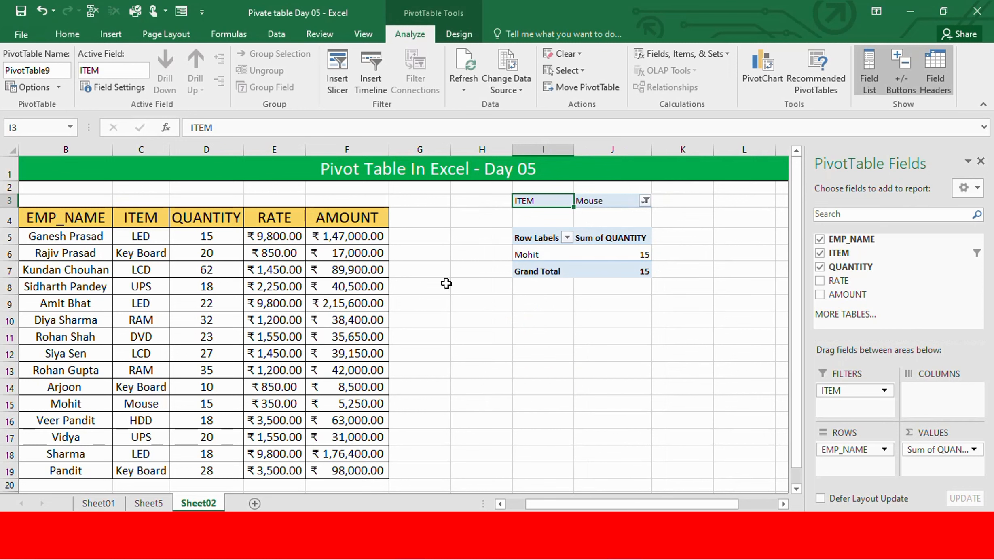
Reset the pivot table's ITEM filter to (All)
{"action": "left_click", "coordinate": [644, 202]}
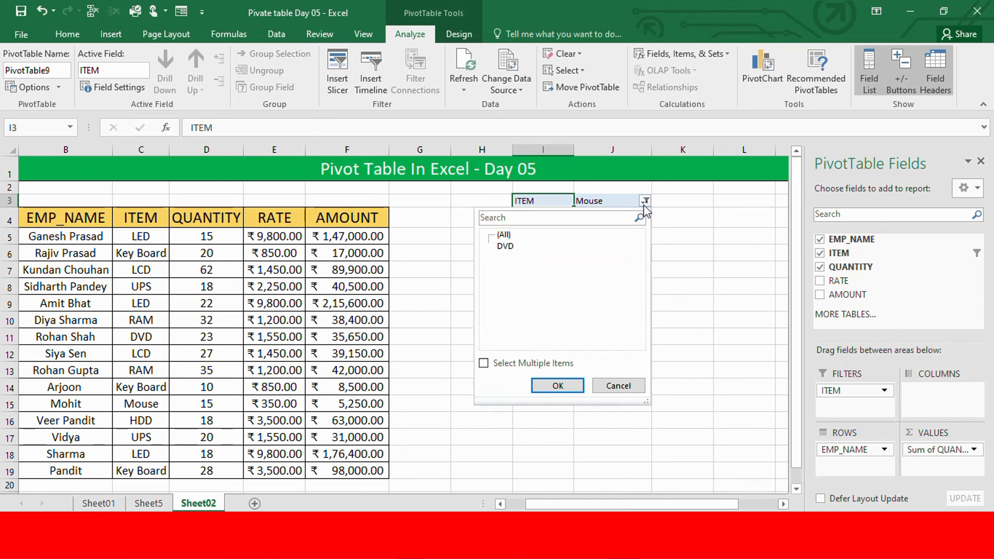
{"action": "left_click", "coordinate": [504, 235]}
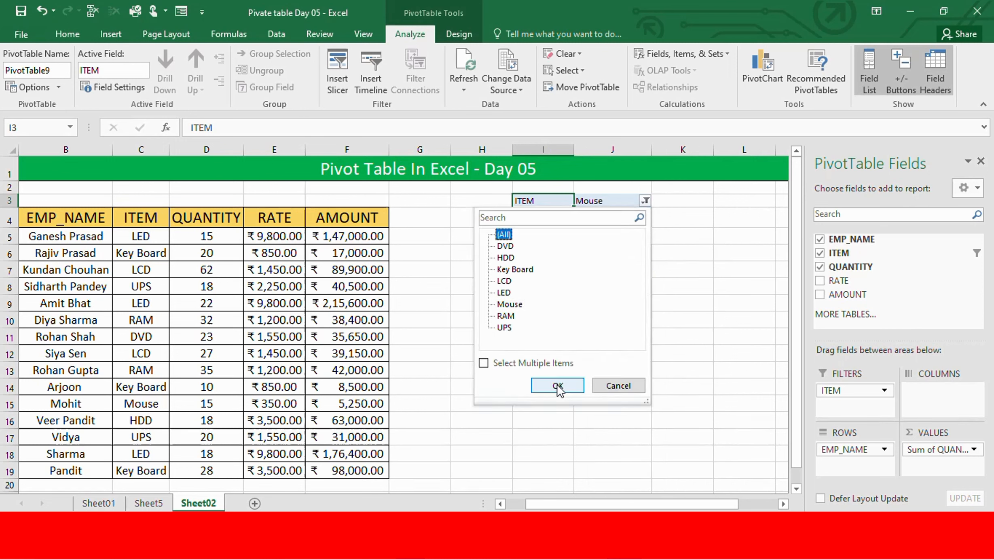
{"action": "left_click", "coordinate": [557, 385]}
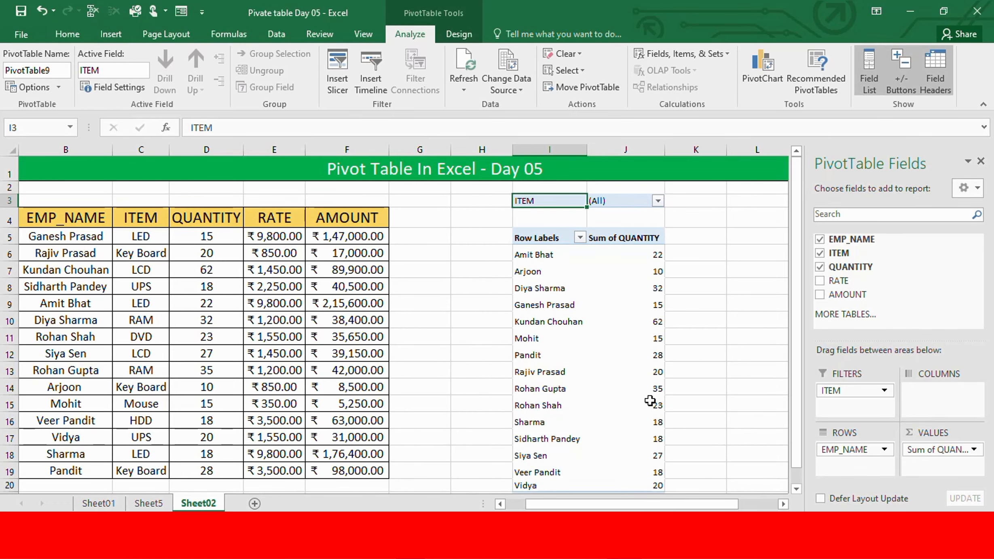
Review the unfiltered pivot table from its ITEM filter down to the grand total of quantities
{"action": "scroll", "coordinate": [571, 326], "scroll_direction": "down", "scroll_amount": 2}
{"action": "scroll", "coordinate": [570, 323], "scroll_direction": "up", "scroll_amount": 1}
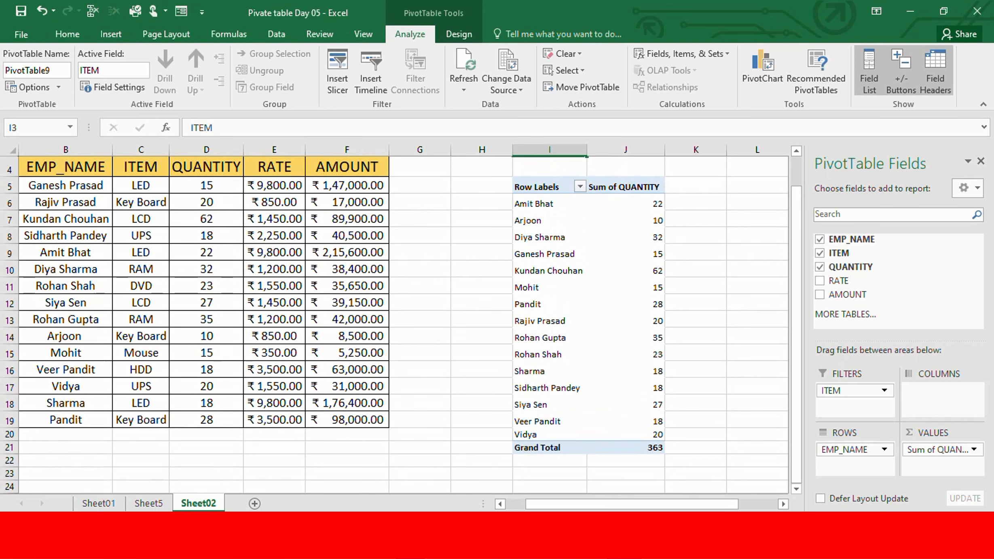
{"action": "left_click_drag", "start_coordinate": [615, 507], "coordinate": [634, 507]}
{"action": "scroll", "coordinate": [581, 400], "scroll_direction": "up", "scroll_amount": 1}
{"action": "scroll", "coordinate": [581, 401], "scroll_direction": "down", "scroll_amount": 2}
{"action": "scroll", "coordinate": [568, 345], "scroll_direction": "up", "scroll_amount": 2}
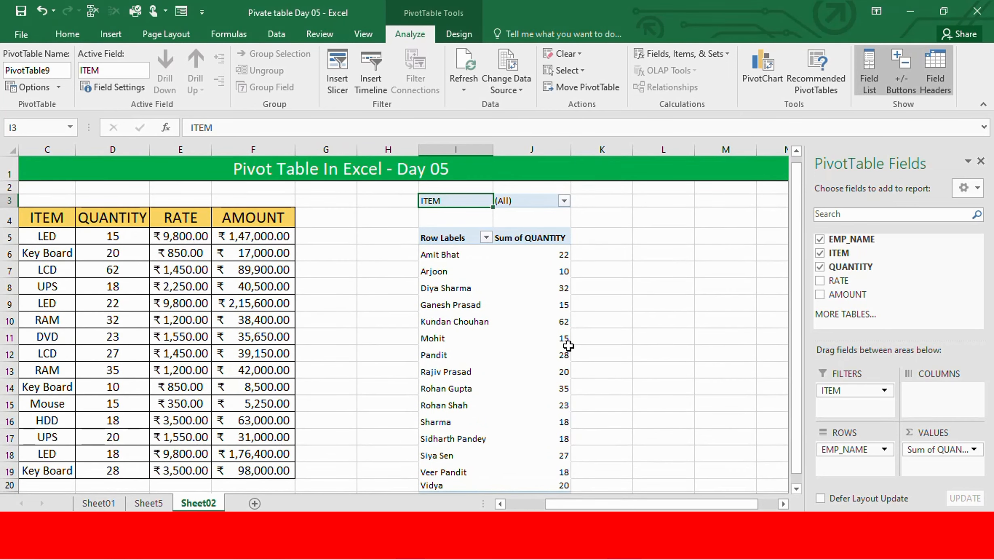
{"action": "mouse_move", "coordinate": [568, 345]}
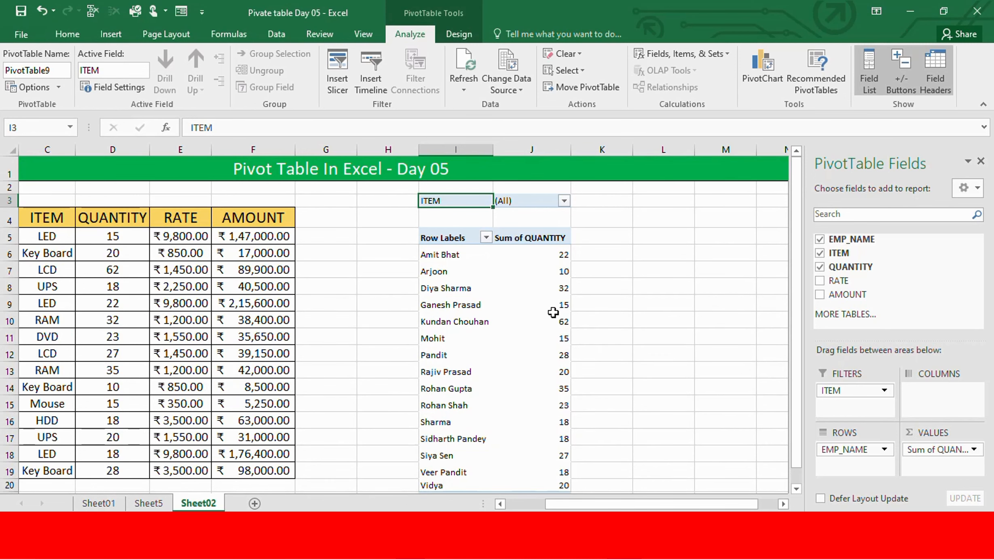
{"action": "scroll", "coordinate": [518, 280], "scroll_direction": "down", "scroll_amount": 1}
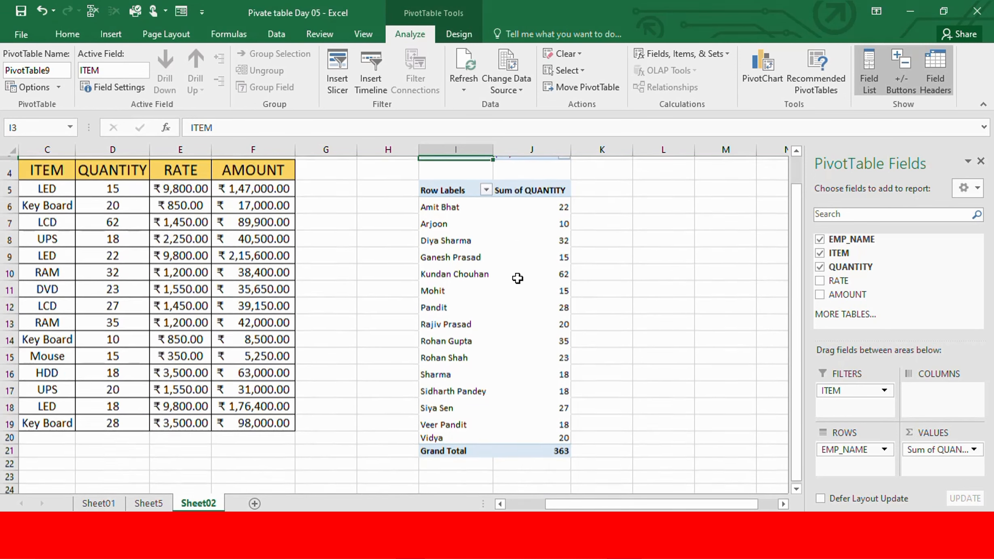
Add the AMOUNT and RATE fields as summed values in the pivot table, placing RATE between QUANTITY and AMOUNT
{"action": "scroll", "coordinate": [517, 280], "scroll_direction": "up", "scroll_amount": 1}
{"action": "mouse_move", "coordinate": [517, 278]}
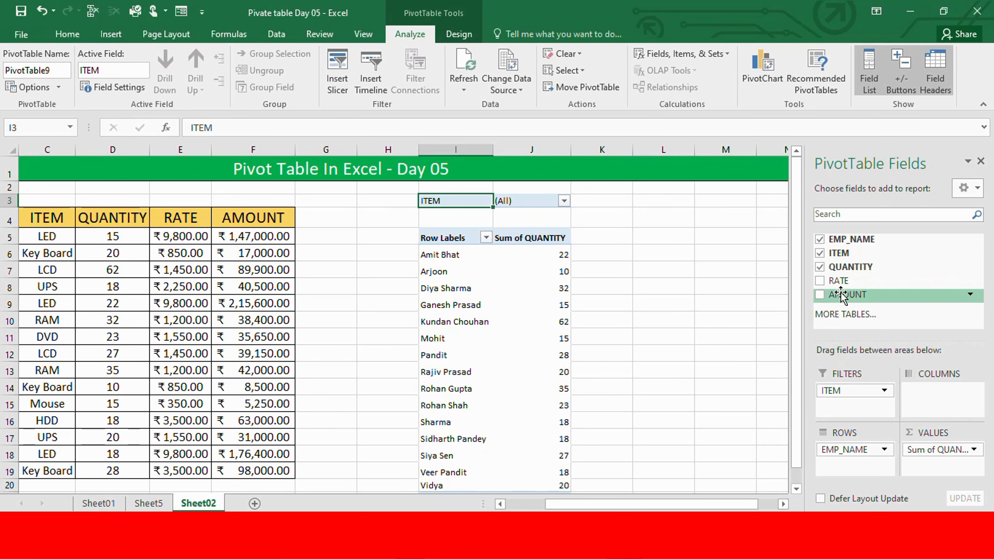
{"action": "left_click_drag", "start_coordinate": [841, 292], "coordinate": [940, 464]}
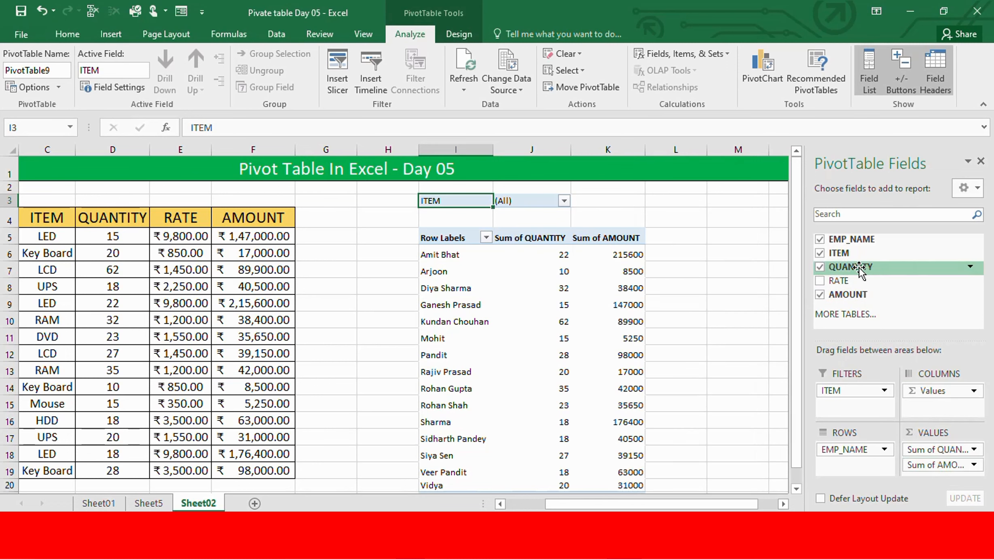
{"action": "left_click_drag", "start_coordinate": [834, 282], "coordinate": [927, 461]}
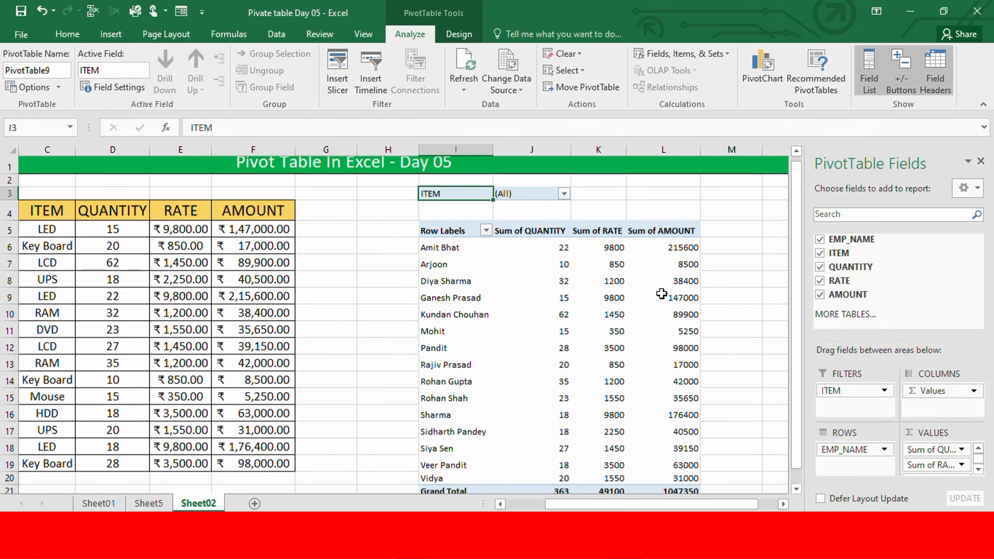
Filter the pivot table by ITEM to show only LCD
{"action": "scroll", "coordinate": [666, 288], "scroll_direction": "down", "scroll_amount": 2}
{"action": "scroll", "coordinate": [661, 294], "scroll_direction": "up", "scroll_amount": 1}
{"action": "scroll", "coordinate": [662, 294], "scroll_direction": "up", "scroll_amount": 3}
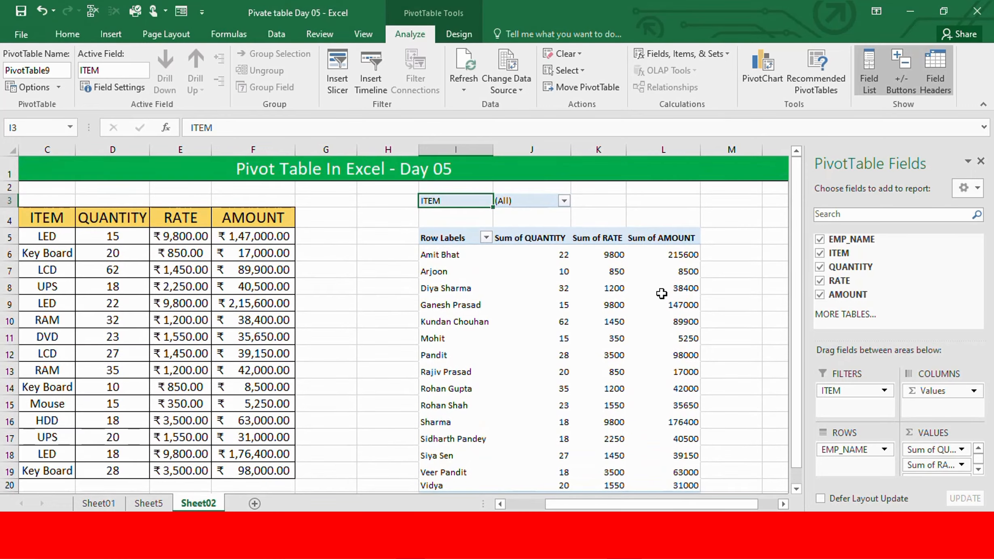
{"action": "scroll", "coordinate": [662, 293], "scroll_direction": "down", "scroll_amount": 3}
{"action": "scroll", "coordinate": [662, 293], "scroll_direction": "up", "scroll_amount": 1}
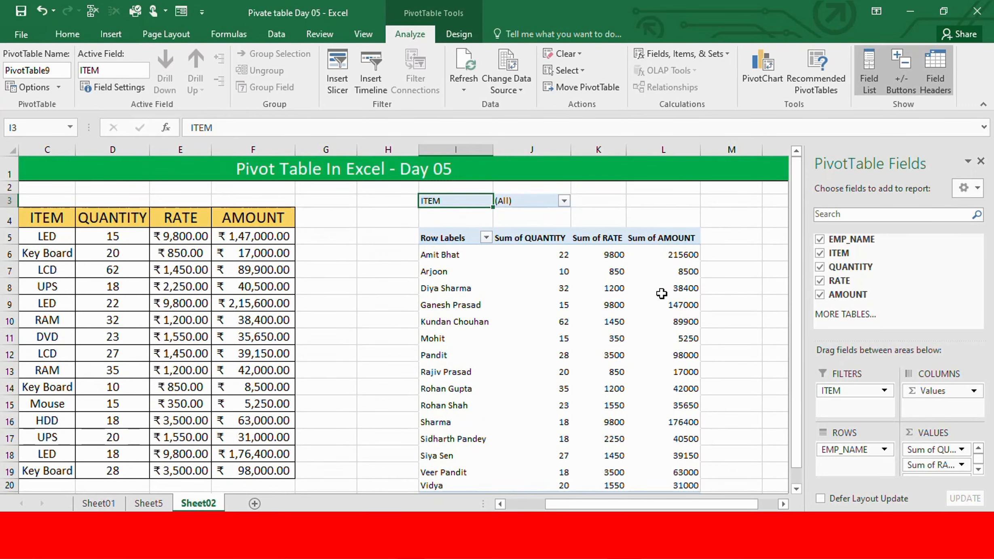
{"action": "left_click", "coordinate": [564, 201]}
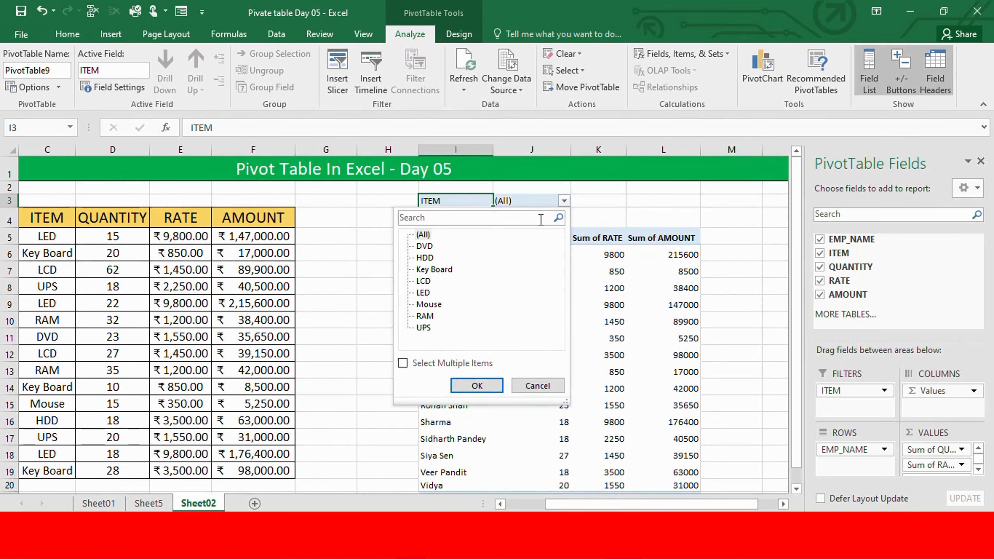
{"action": "left_click", "coordinate": [435, 271]}
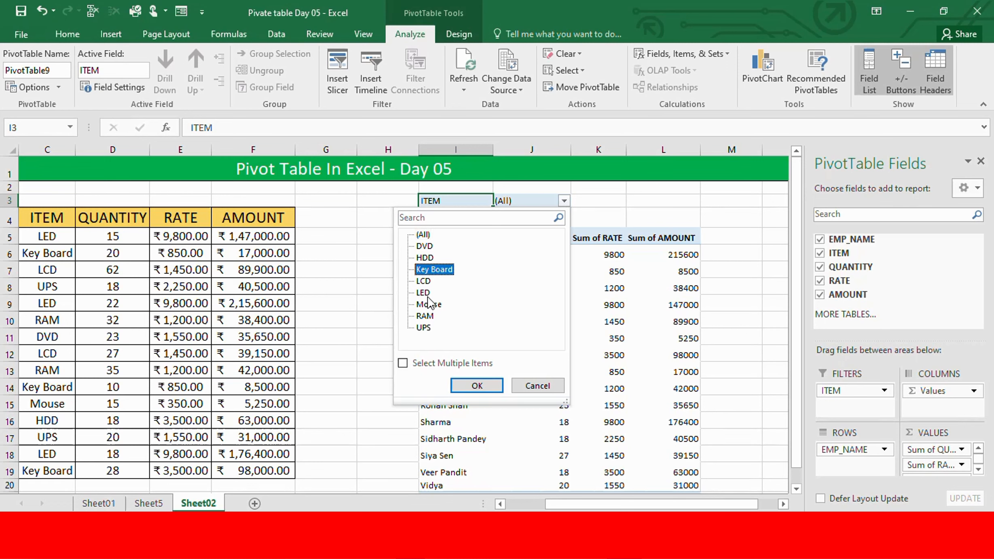
{"action": "left_click", "coordinate": [424, 281]}
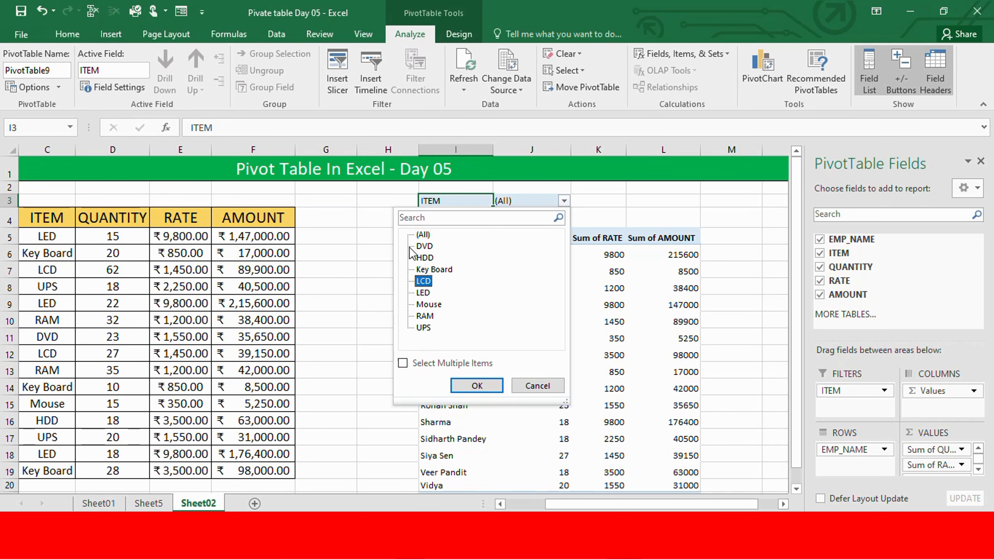
{"action": "left_click", "coordinate": [478, 385]}
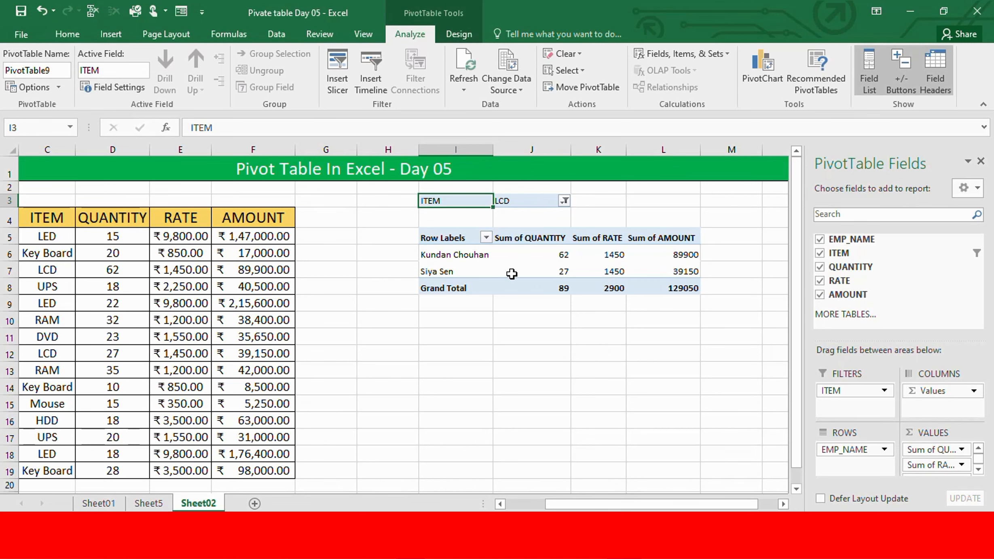
Switch the pivot table's ITEM filter to Key Board, followed by HDD
{"action": "left_click_drag", "start_coordinate": [558, 504], "coordinate": [579, 505]}
{"action": "left_click", "coordinate": [565, 200]}
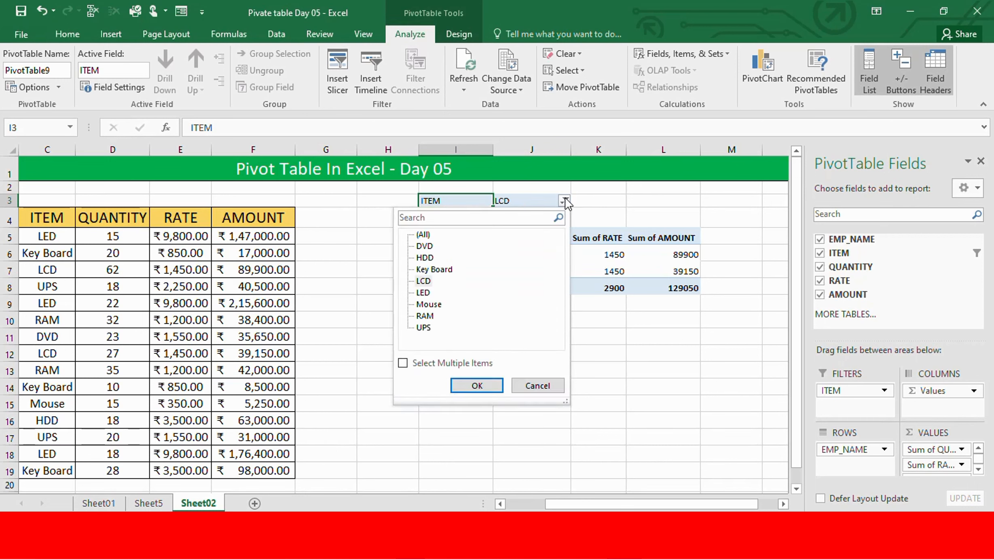
{"action": "left_click", "coordinate": [432, 269]}
{"action": "left_click", "coordinate": [482, 384]}
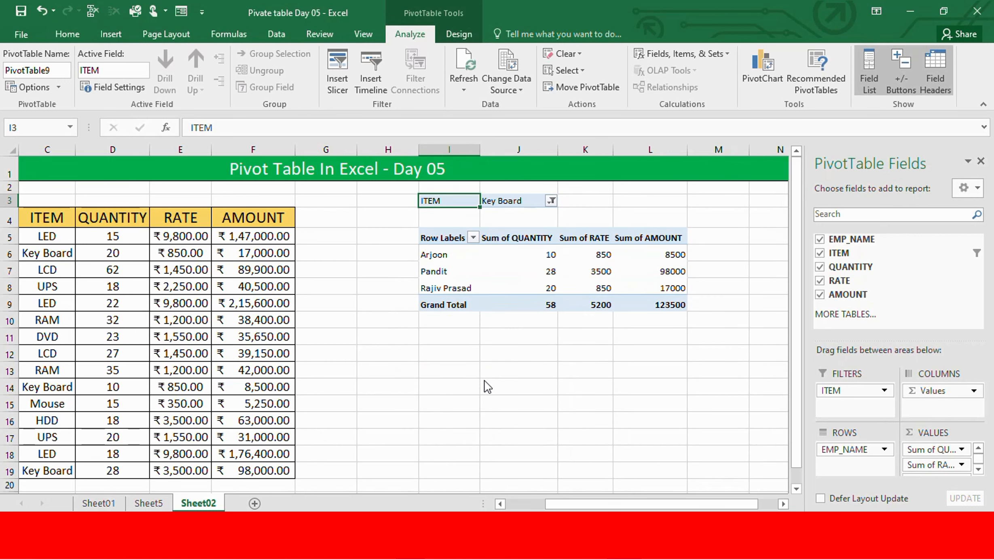
{"action": "left_click", "coordinate": [551, 201]}
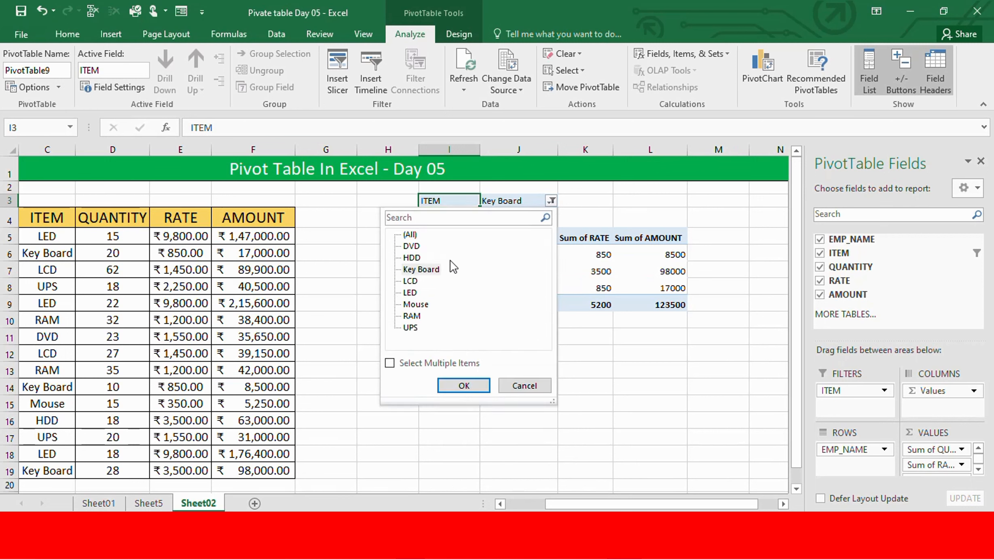
{"action": "left_click", "coordinate": [412, 258]}
{"action": "left_click", "coordinate": [464, 385]}
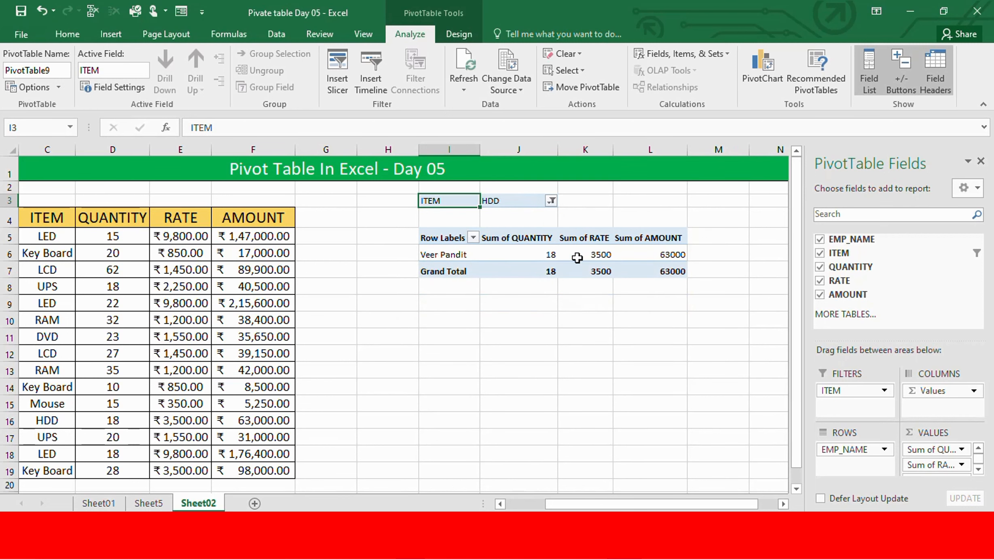
Switch the pivot table's ITEM filter to RAM, followed by Mouse
{"action": "left_click", "coordinate": [551, 202]}
{"action": "left_click", "coordinate": [412, 316]}
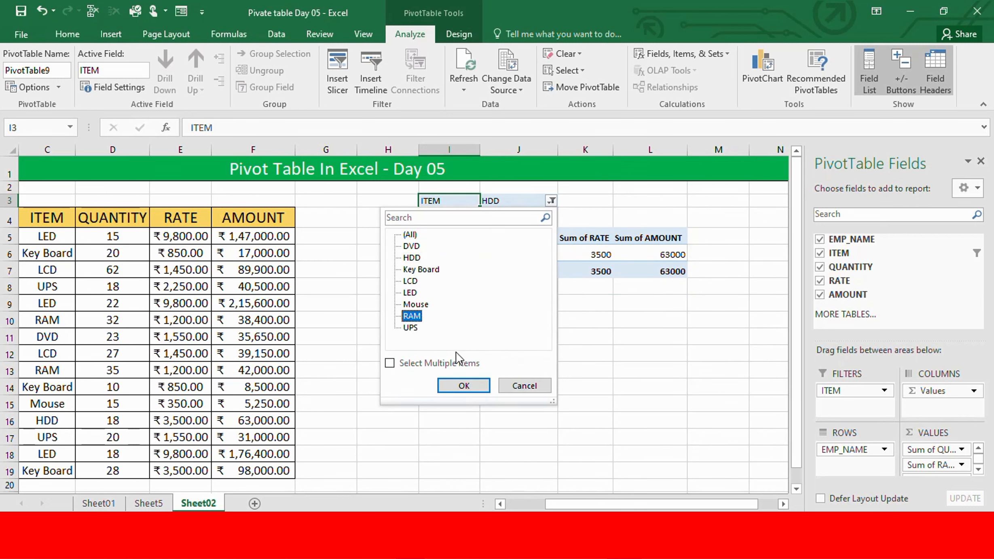
{"action": "left_click", "coordinate": [464, 385]}
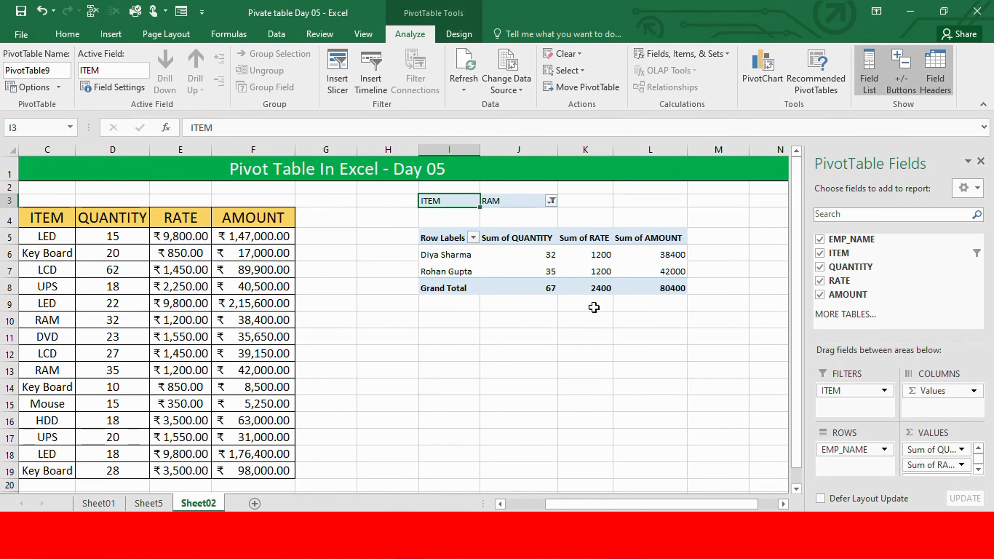
{"action": "left_click", "coordinate": [551, 201]}
{"action": "left_click", "coordinate": [416, 303]}
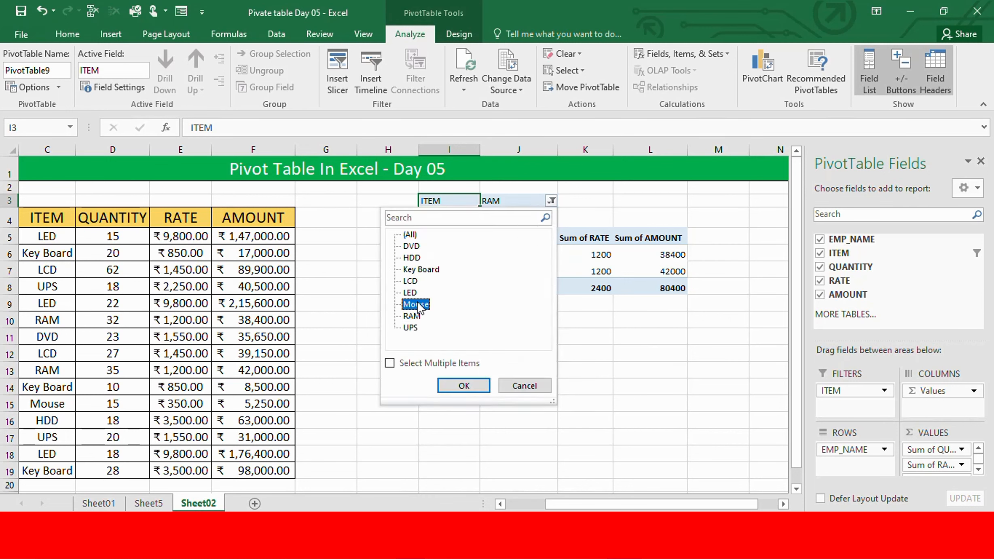
{"action": "left_click", "coordinate": [482, 385]}
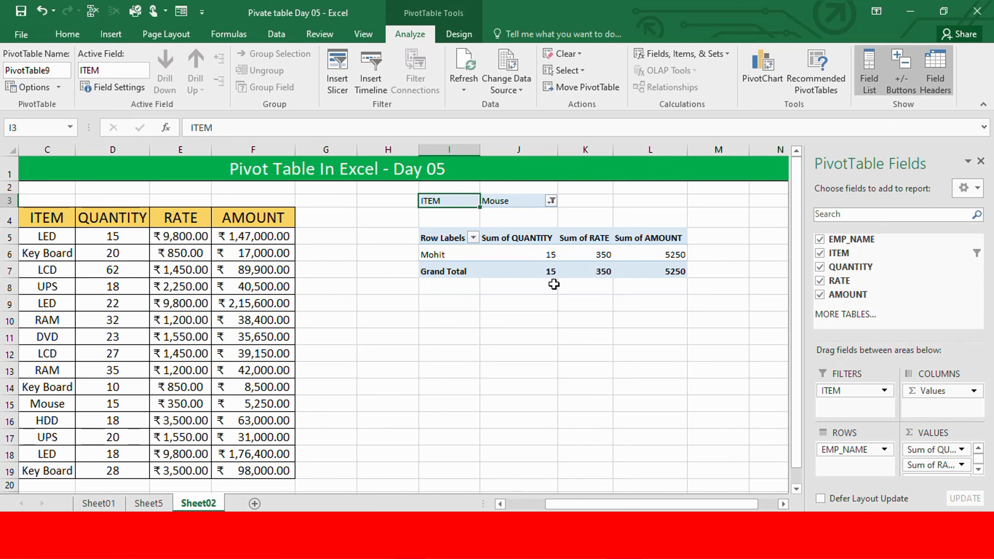
Reset the pivot table's ITEM filter to (All) to bring back every employee row
{"action": "left_click", "coordinate": [551, 201]}
{"action": "left_click", "coordinate": [410, 235]}
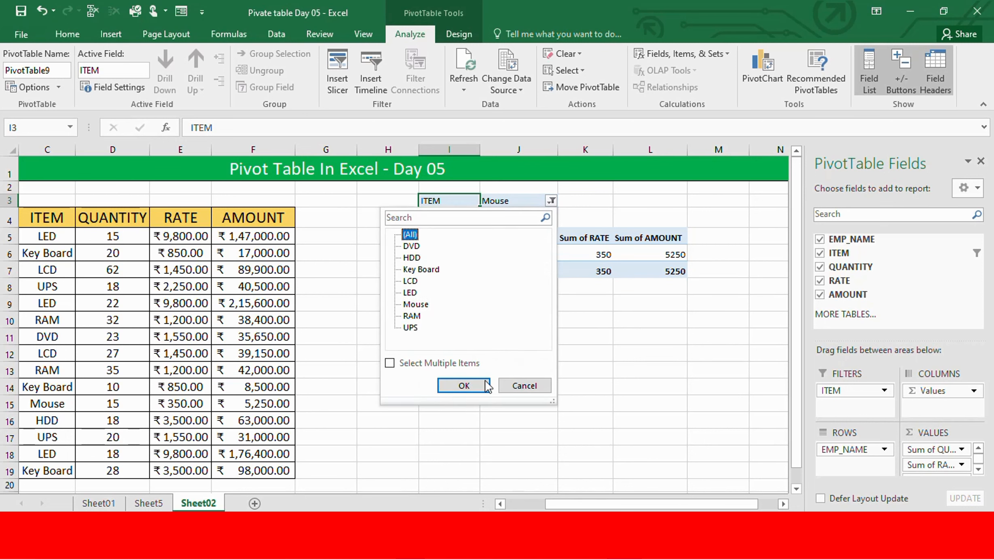
{"action": "left_click", "coordinate": [464, 386]}
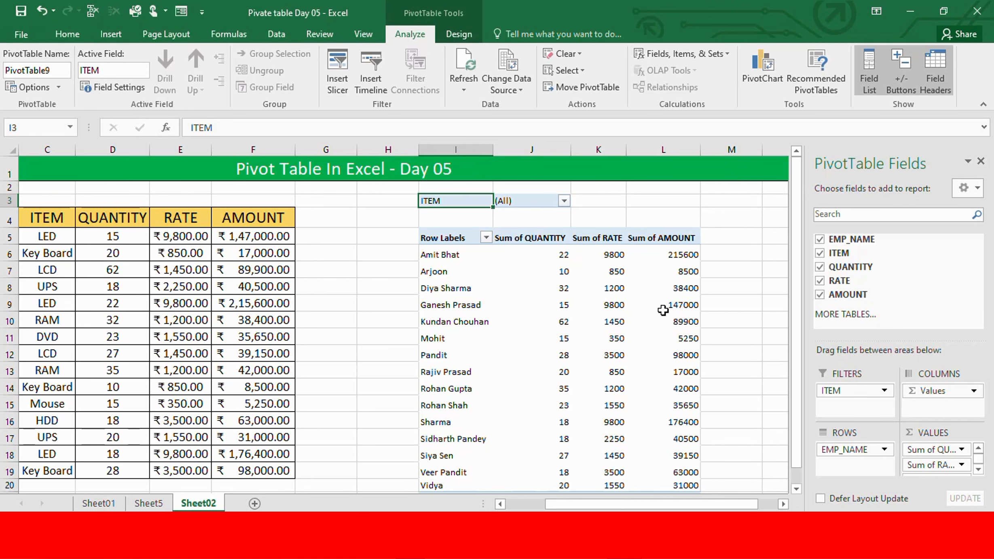
Apply the Currency number format to the pivot table's rate and amount sums, including the grand totals
{"action": "scroll", "coordinate": [663, 309], "scroll_direction": "down", "scroll_amount": 2}
{"action": "scroll", "coordinate": [663, 306], "scroll_direction": "up", "scroll_amount": 1}
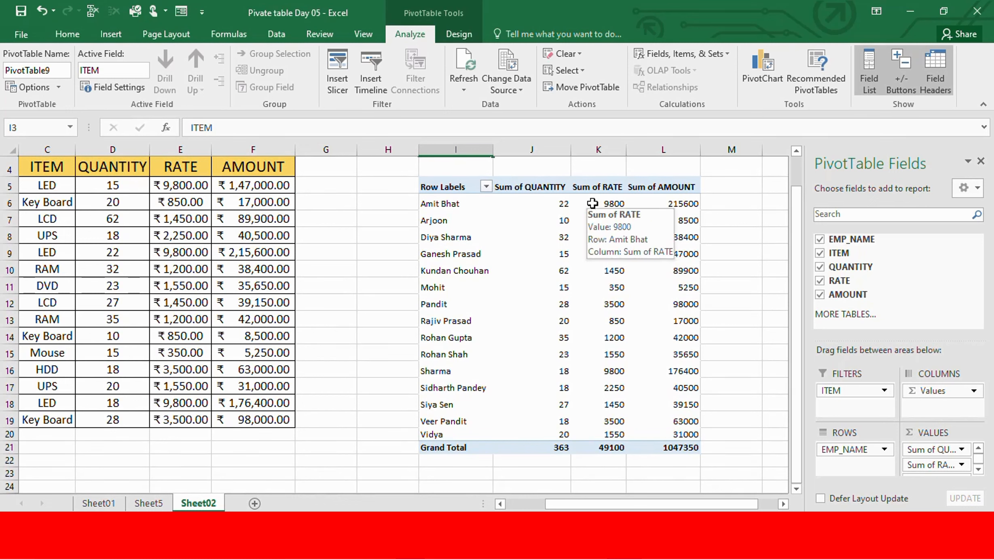
{"action": "left_click_drag", "start_coordinate": [593, 203], "coordinate": [693, 444]}
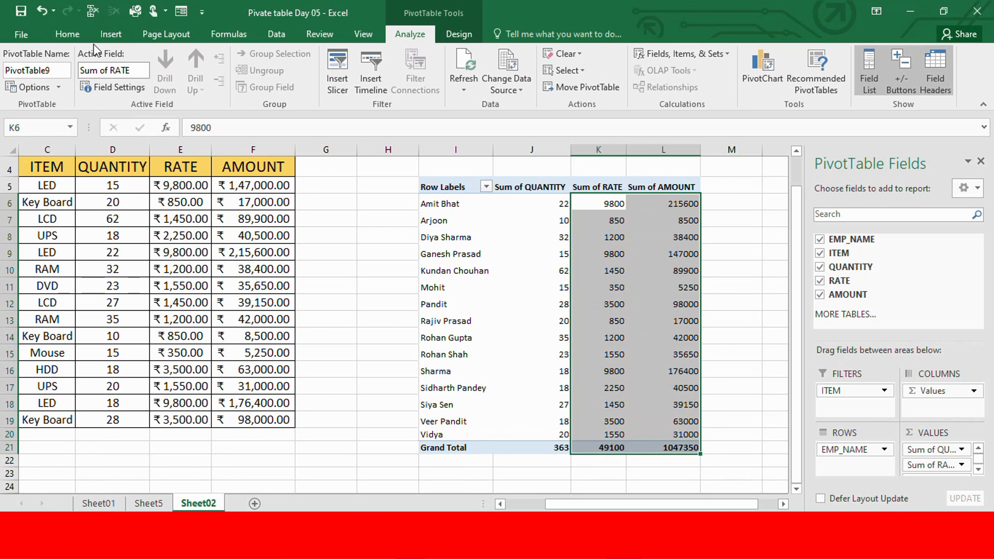
{"action": "left_click", "coordinate": [76, 33]}
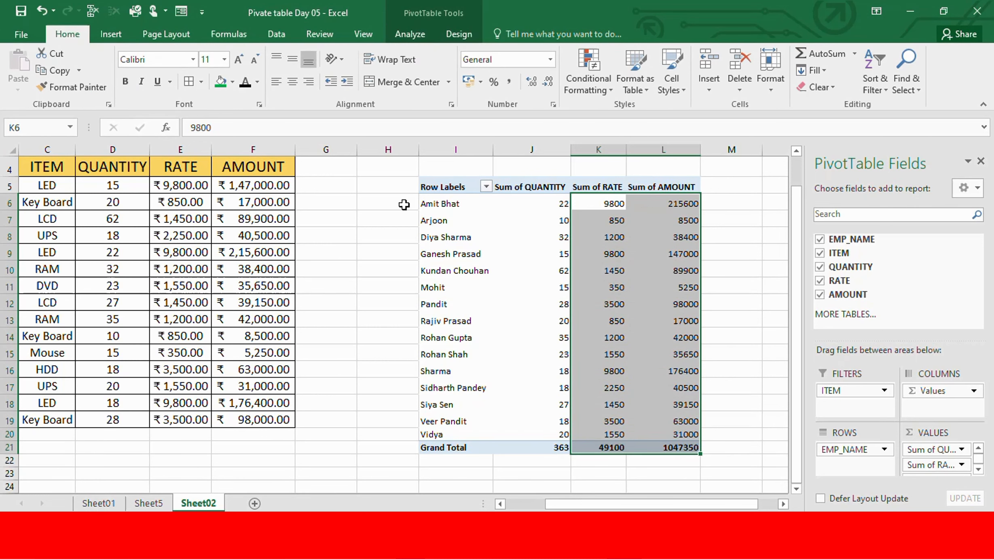
{"action": "left_click", "coordinate": [550, 59]}
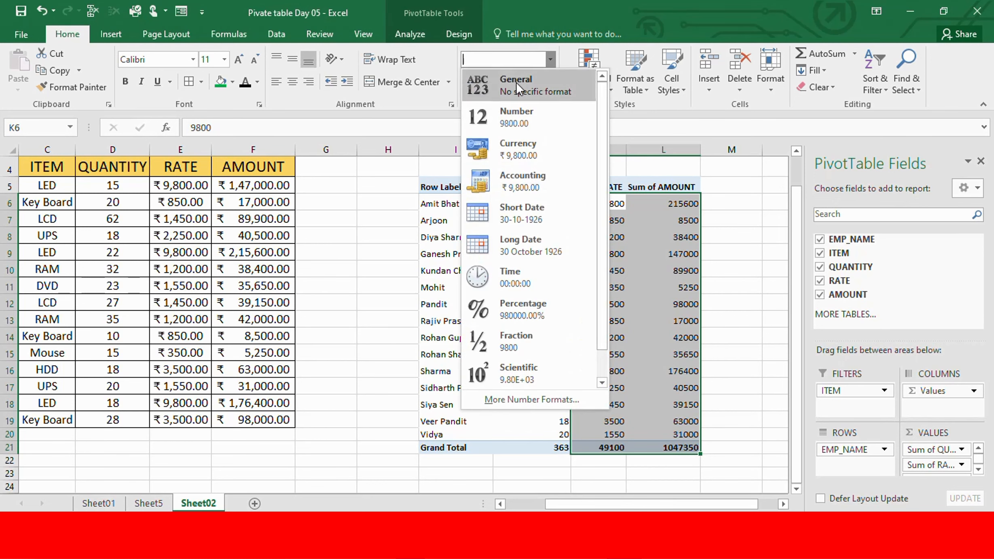
{"action": "left_click", "coordinate": [523, 149]}
{"action": "left_click", "coordinate": [708, 299]}
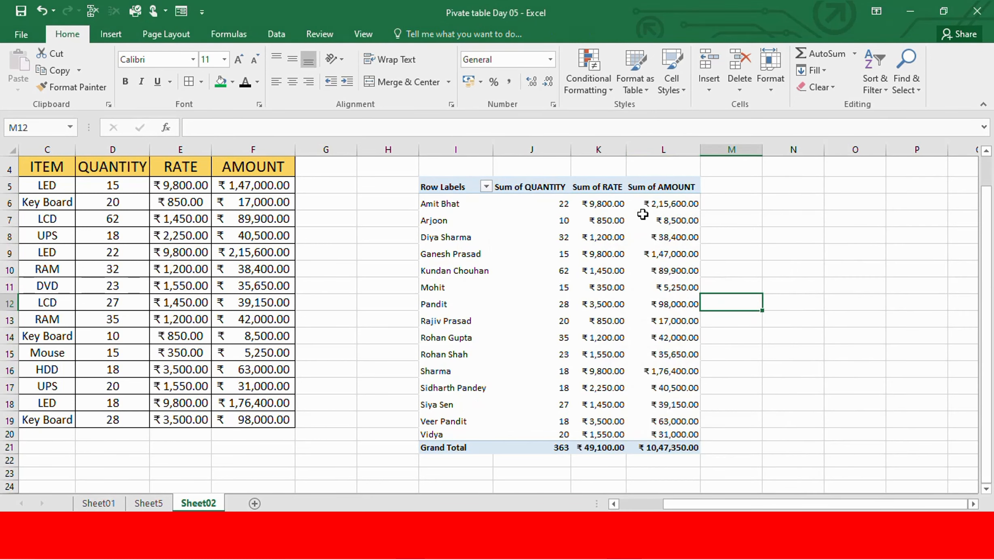
{"action": "left_click", "coordinate": [601, 250]}
{"action": "left_click", "coordinate": [725, 286]}
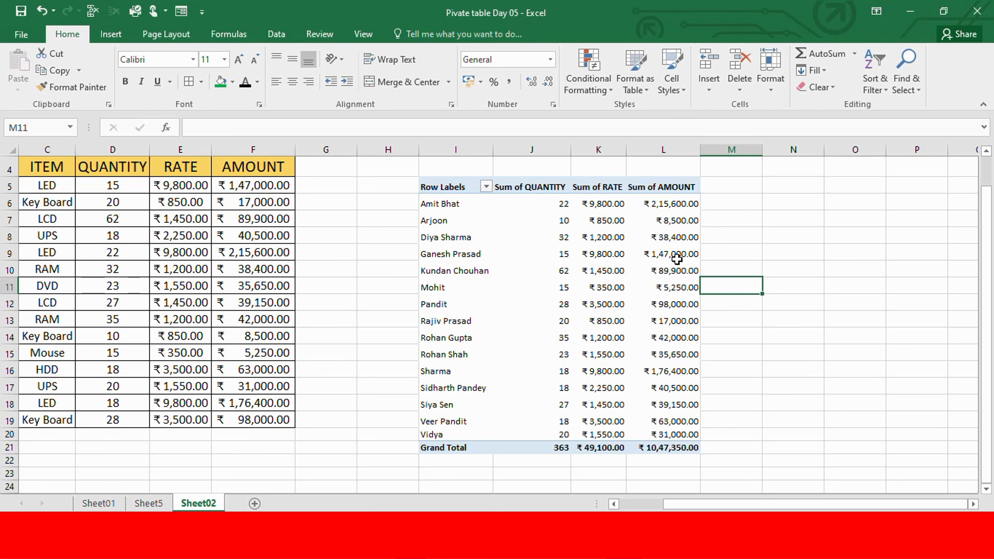
Undo the Currency formatting of the rate and amount sums
{"action": "mouse_move", "coordinate": [677, 259]}
{"action": "key", "text": "ctrl+z"}
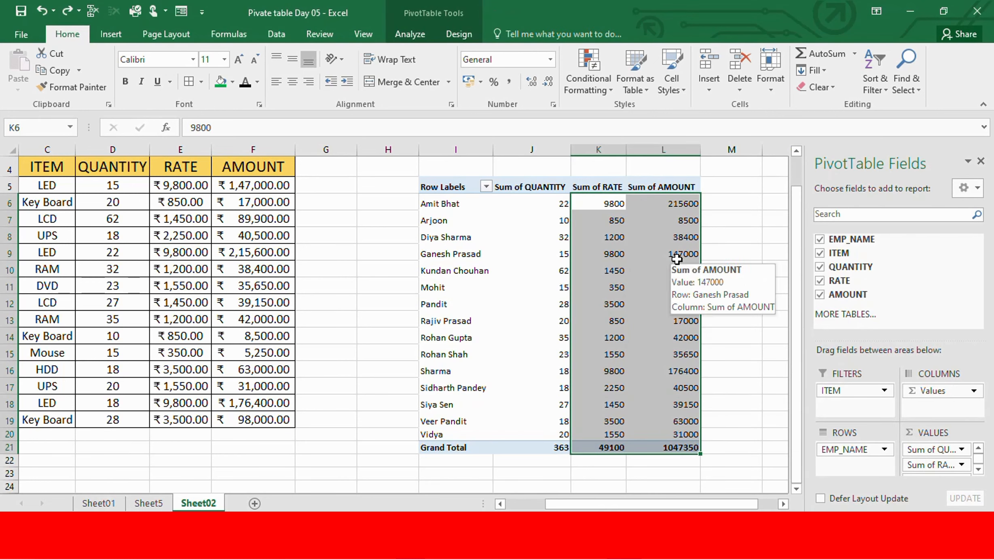
{"action": "left_click", "coordinate": [647, 259]}
Format the pivot table's rate and amount sums in K6:L21 with the ₹ English (India) accounting format
{"action": "left_click_drag", "start_coordinate": [597, 208], "coordinate": [692, 453]}
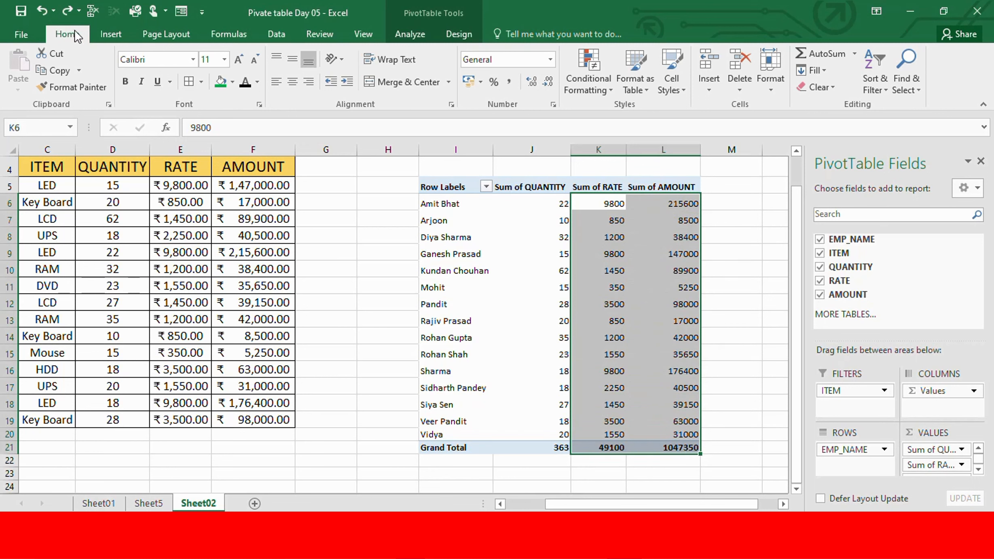
{"action": "left_click", "coordinate": [479, 83]}
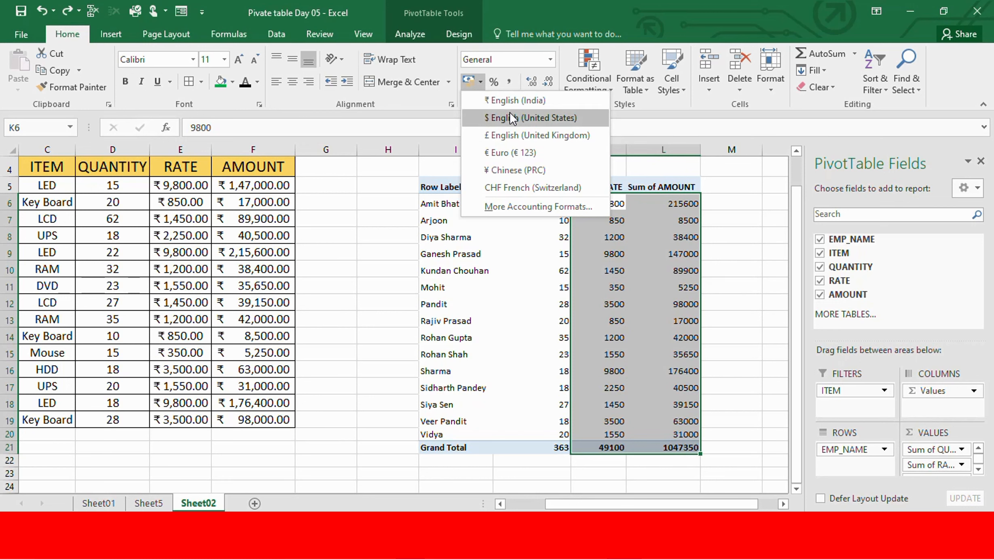
{"action": "left_click", "coordinate": [518, 101]}
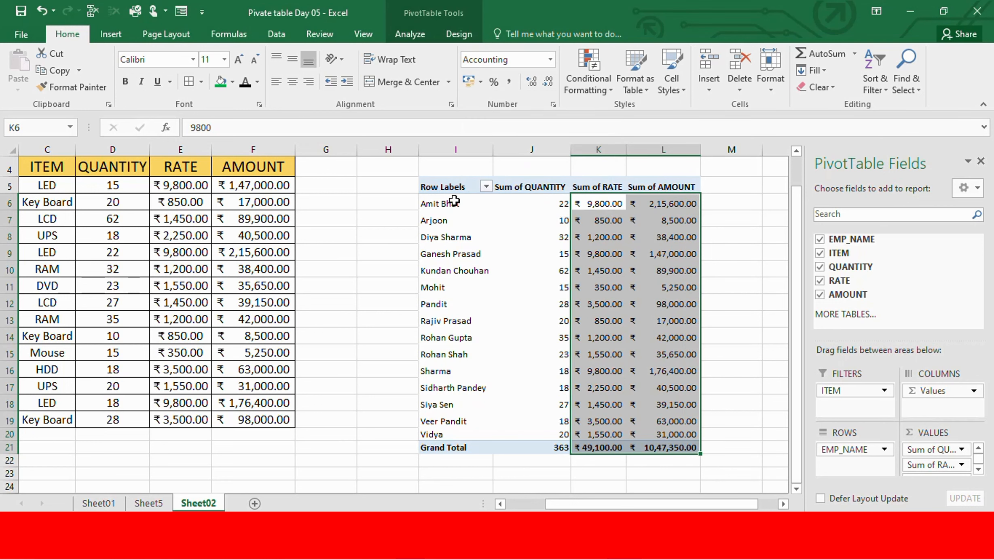
{"action": "left_click", "coordinate": [669, 314]}
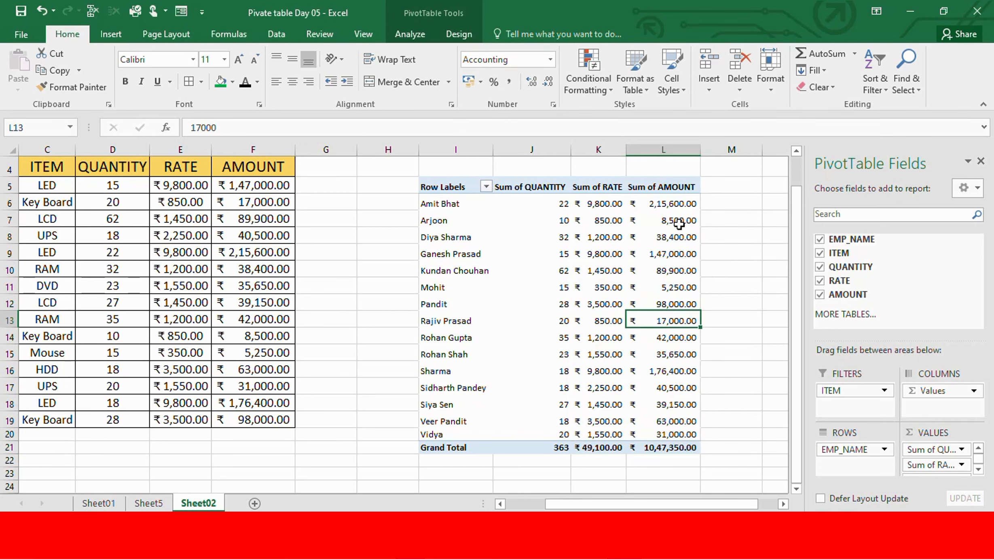
{"action": "mouse_move", "coordinate": [683, 339]}
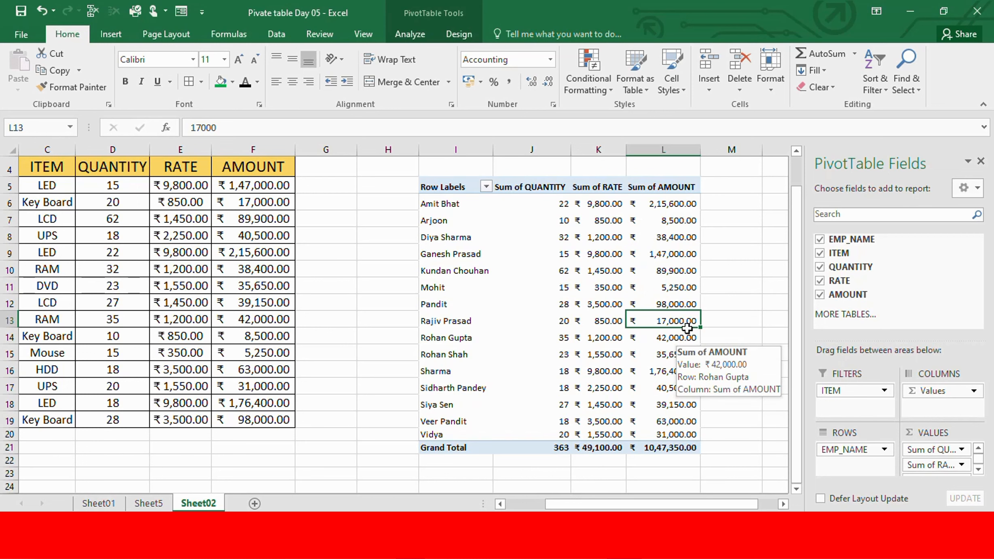
{"action": "scroll", "coordinate": [538, 366], "scroll_direction": "up", "scroll_amount": 1}
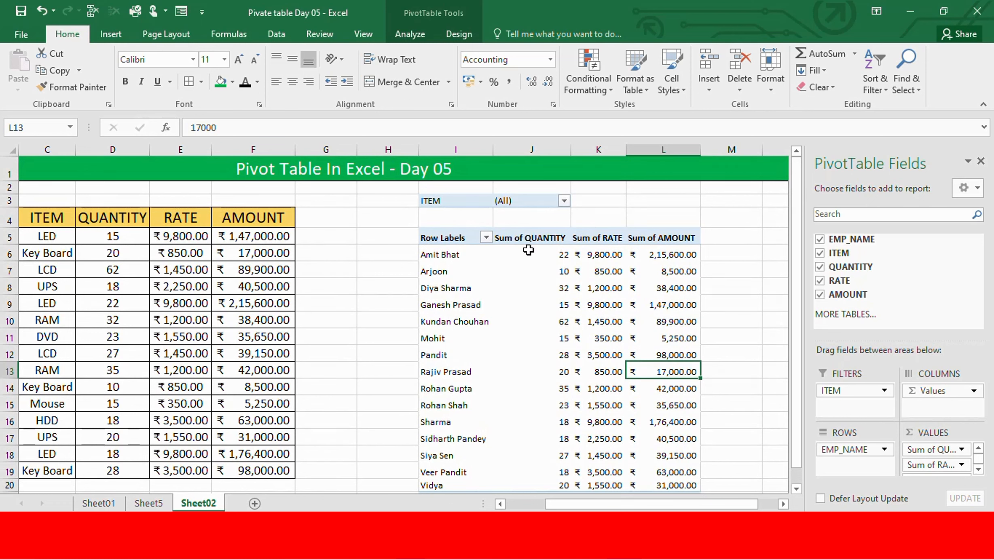
{"action": "mouse_move", "coordinate": [529, 250]}
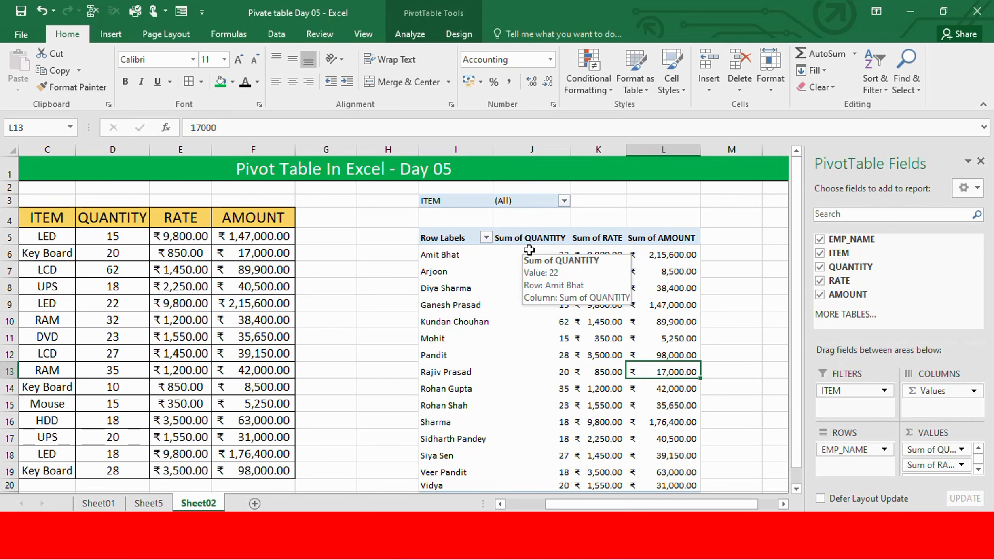
{"action": "left_click", "coordinate": [762, 549]}
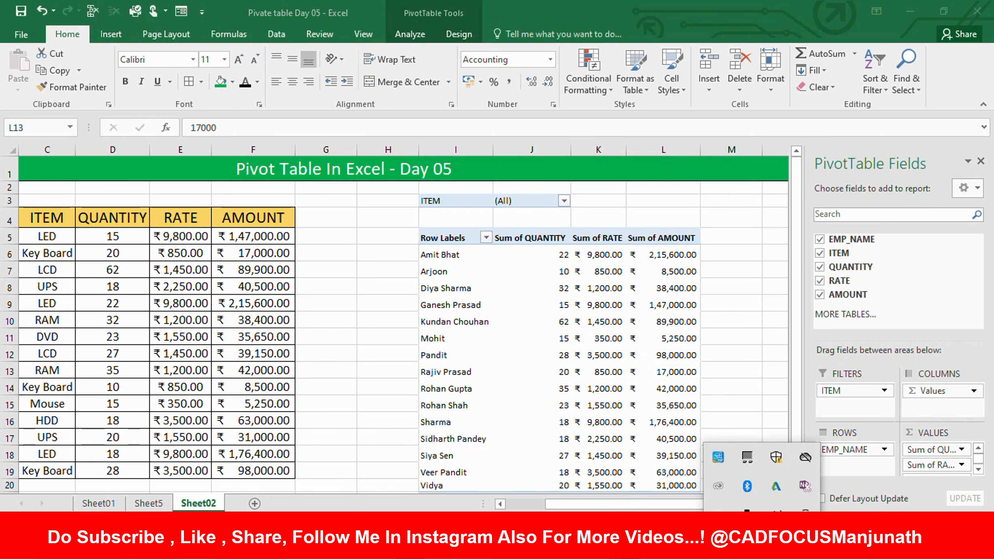
{"action": "left_click", "coordinate": [777, 486]}
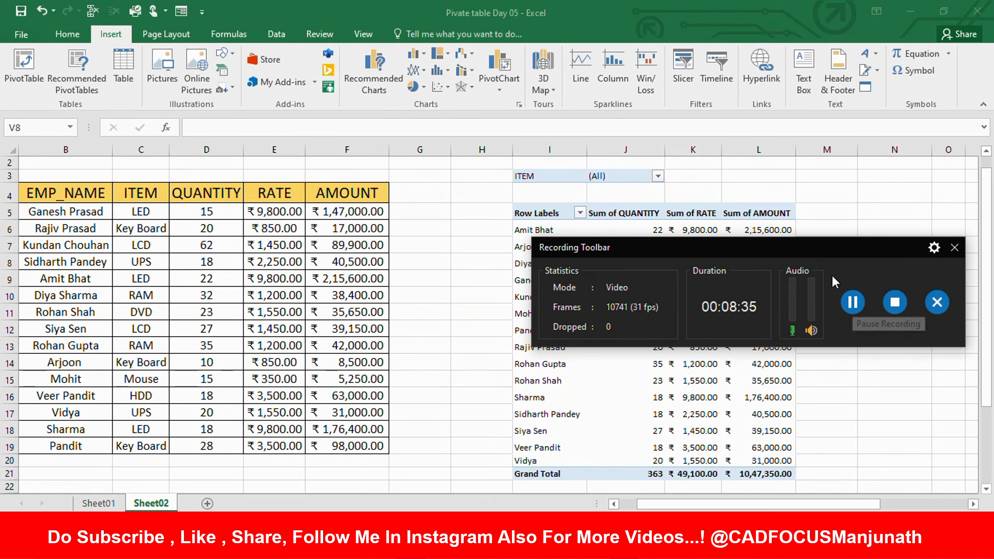
{"action": "left_click_drag", "start_coordinate": [778, 240], "coordinate": [856, 526]}
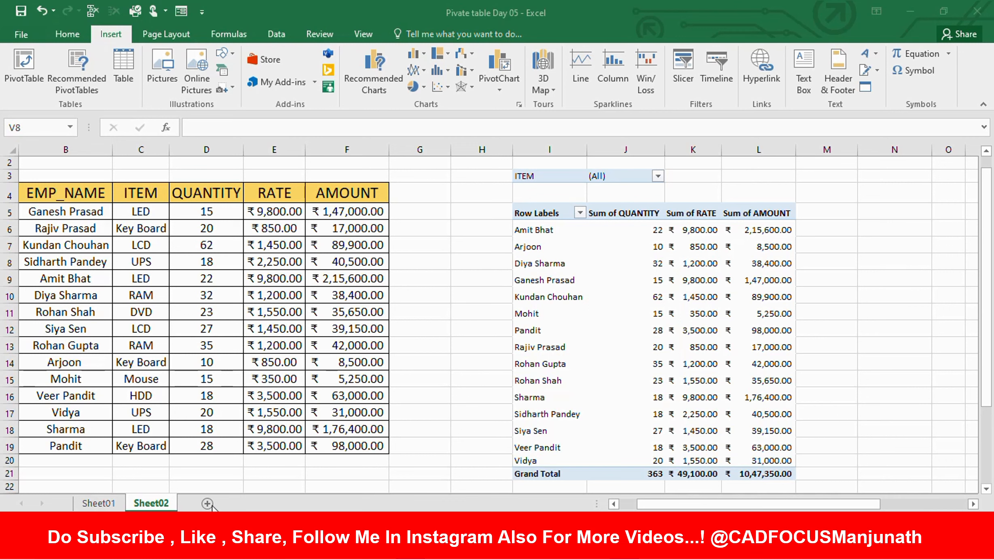
{"action": "left_click", "coordinate": [558, 297]}
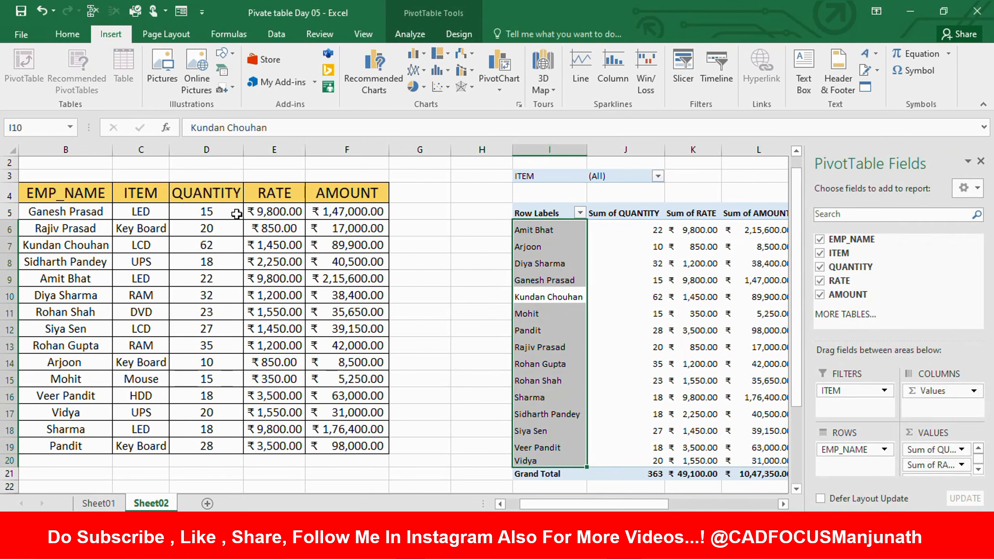
Insert a pivot table from the source data B4:F19 on a new worksheet
{"action": "left_click_drag", "start_coordinate": [52, 196], "coordinate": [368, 445]}
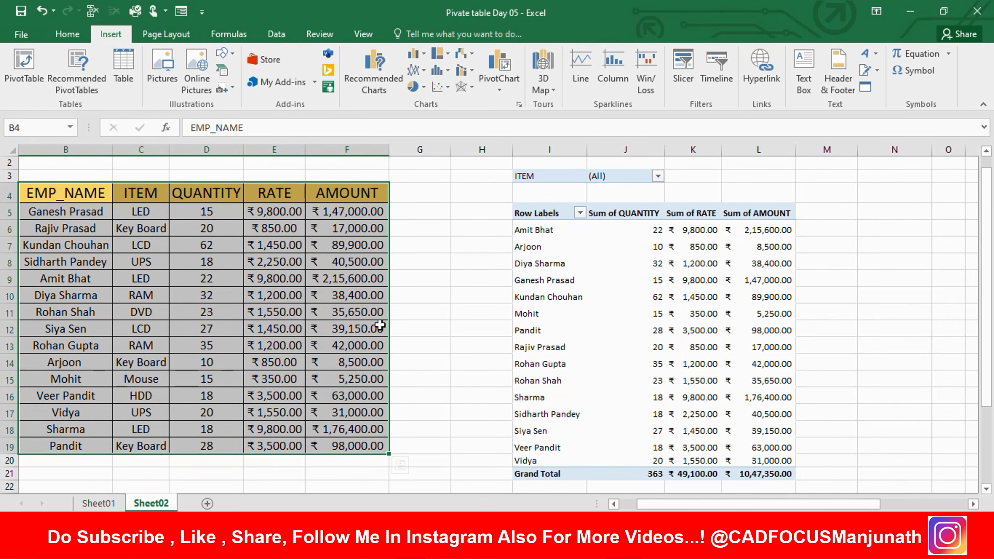
{"action": "left_click", "coordinate": [27, 84]}
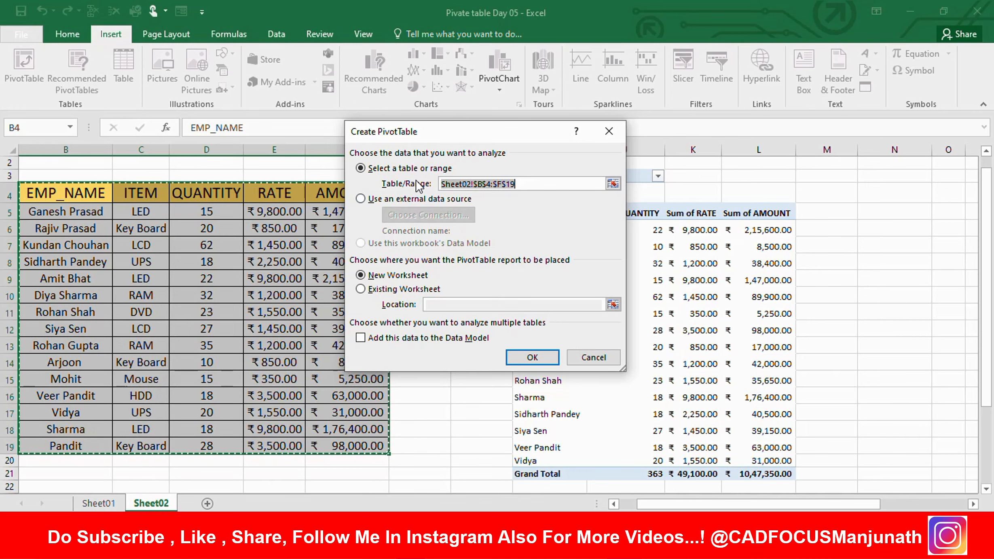
{"action": "left_click_drag", "start_coordinate": [484, 140], "coordinate": [602, 148]}
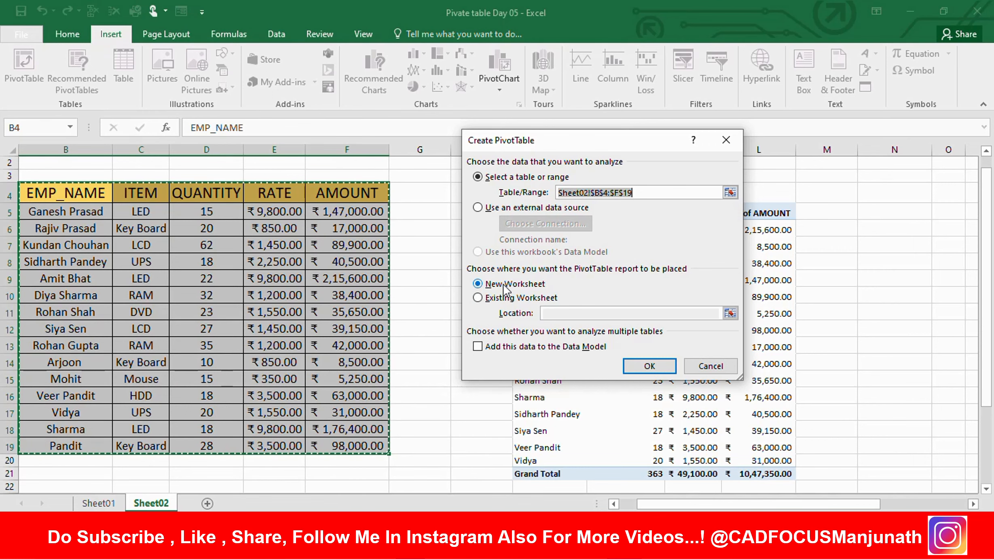
{"action": "left_click", "coordinate": [642, 369]}
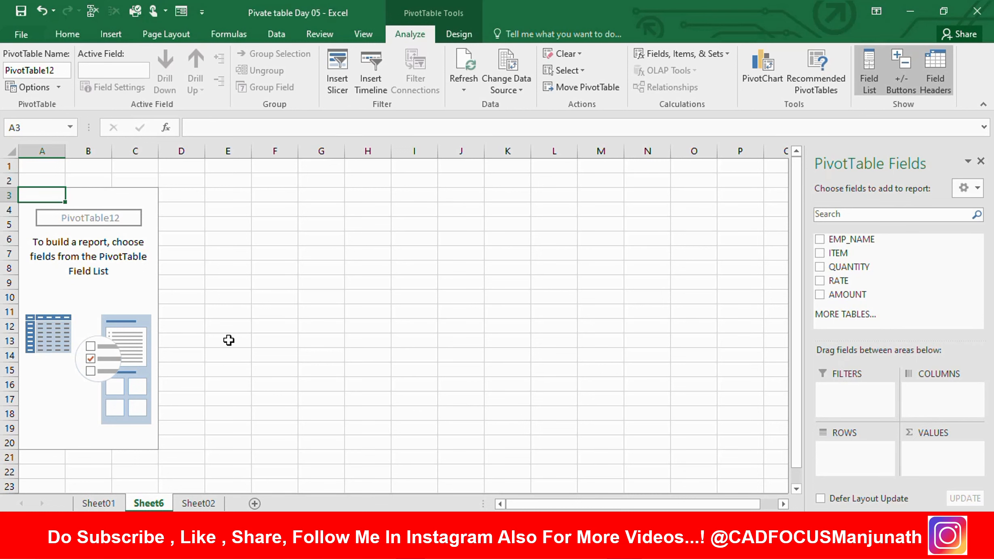
Undo the empty pivot table and delete its worksheet, Sheet6
{"action": "key", "text": "ctrl+z"}
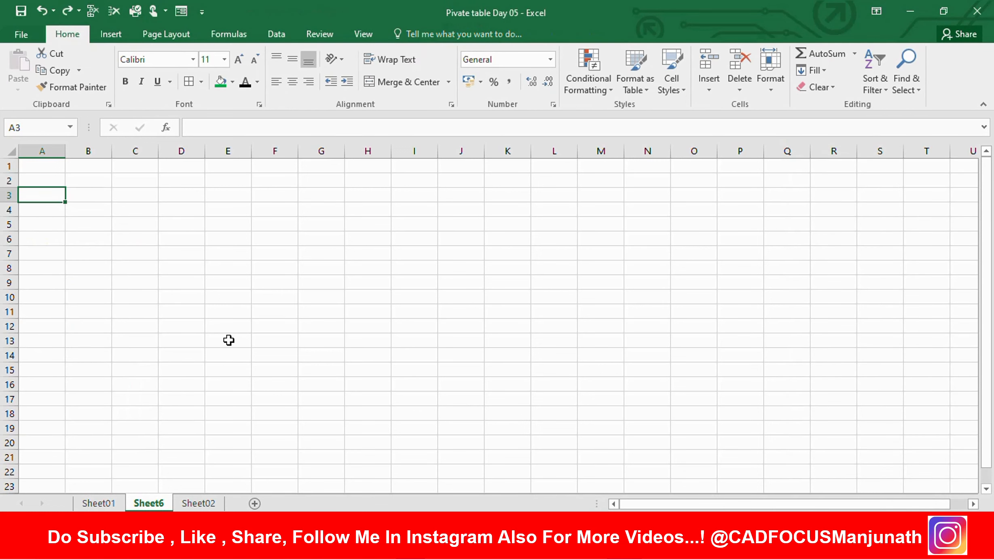
{"action": "right_click", "coordinate": [158, 505]}
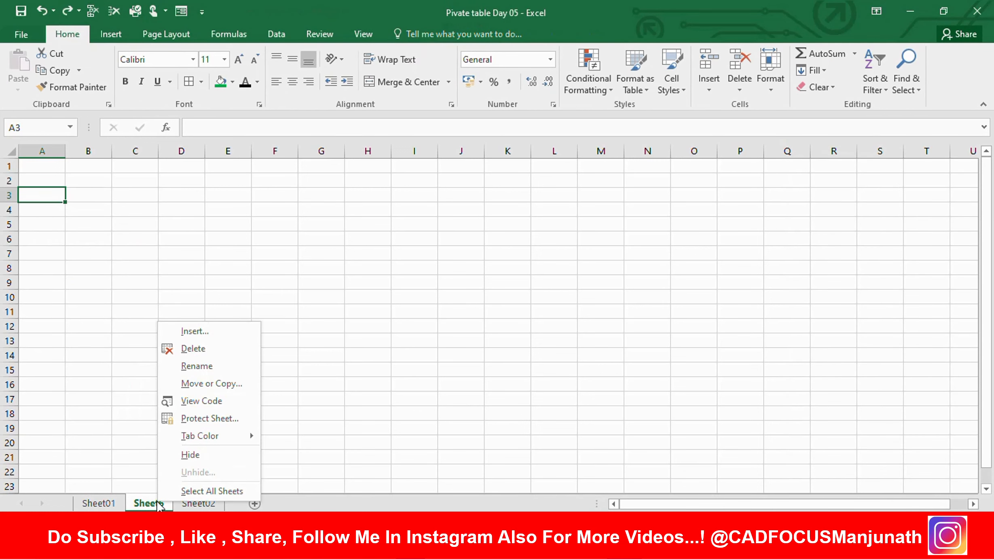
{"action": "left_click", "coordinate": [198, 349]}
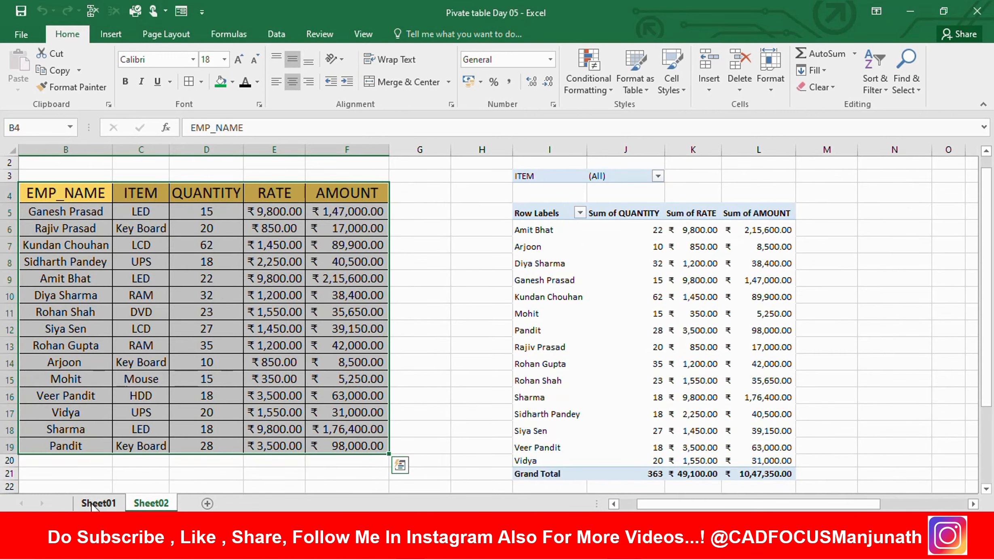
Create an empty pivot table from Sheet02's employee data in B4:F19, placed on a new worksheet
{"action": "left_click", "coordinate": [227, 323]}
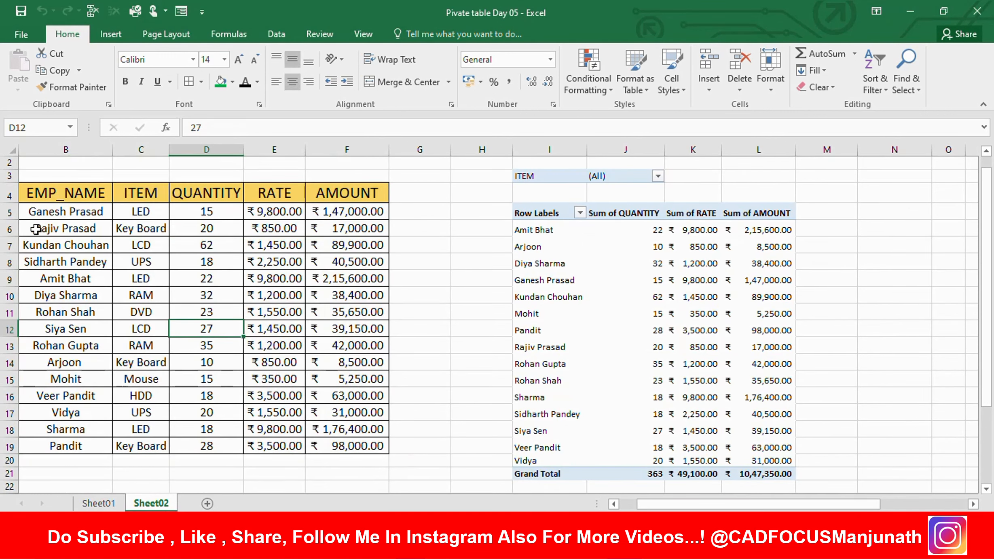
{"action": "left_click_drag", "start_coordinate": [33, 194], "coordinate": [362, 448]}
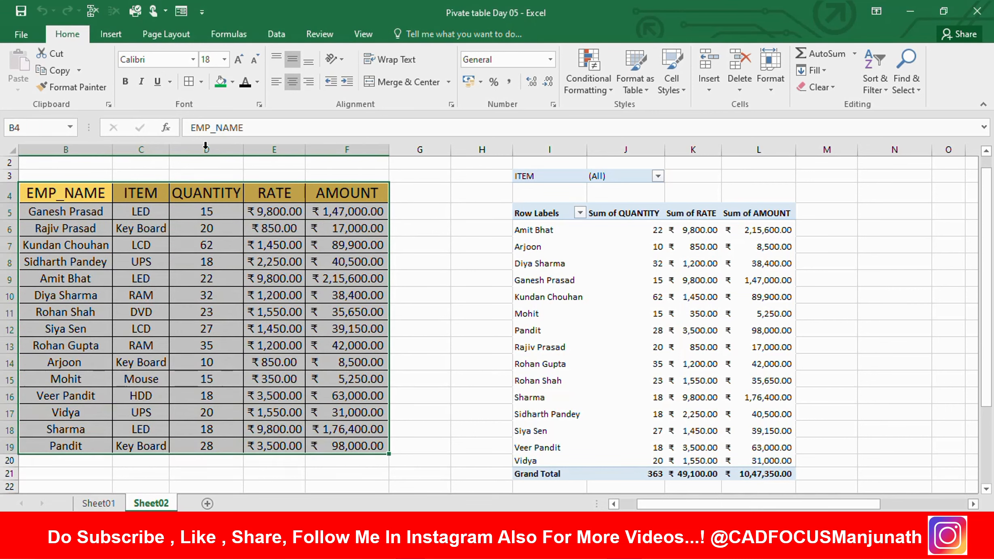
{"action": "left_click", "coordinate": [111, 34]}
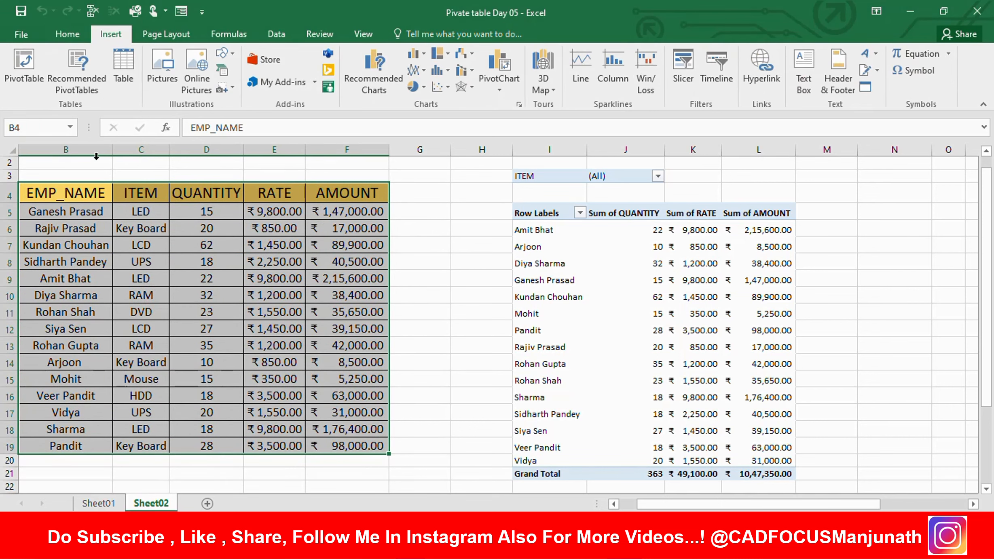
{"action": "left_click", "coordinate": [18, 86]}
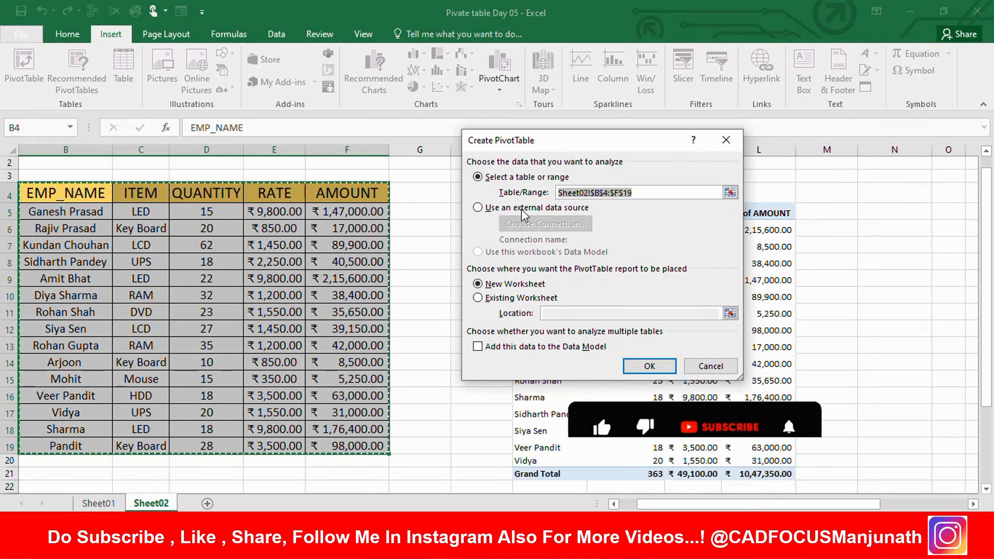
{"action": "left_click", "coordinate": [493, 295]}
{"action": "left_click", "coordinate": [493, 285]}
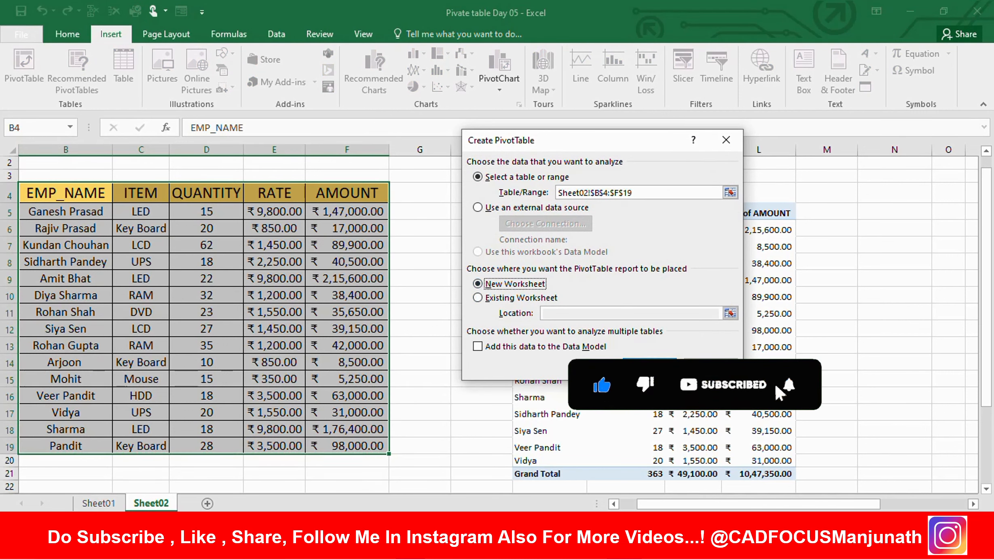
{"action": "left_click", "coordinate": [649, 368]}
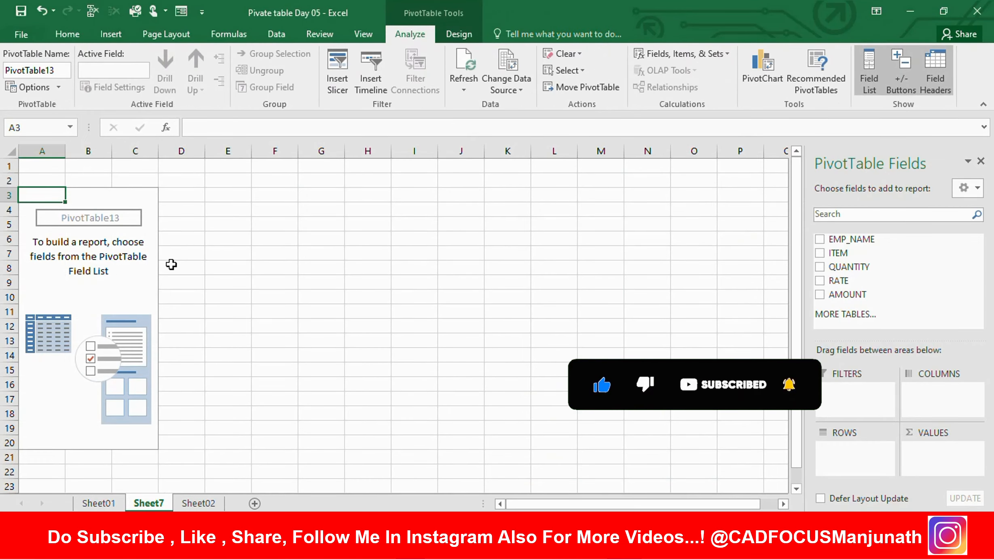
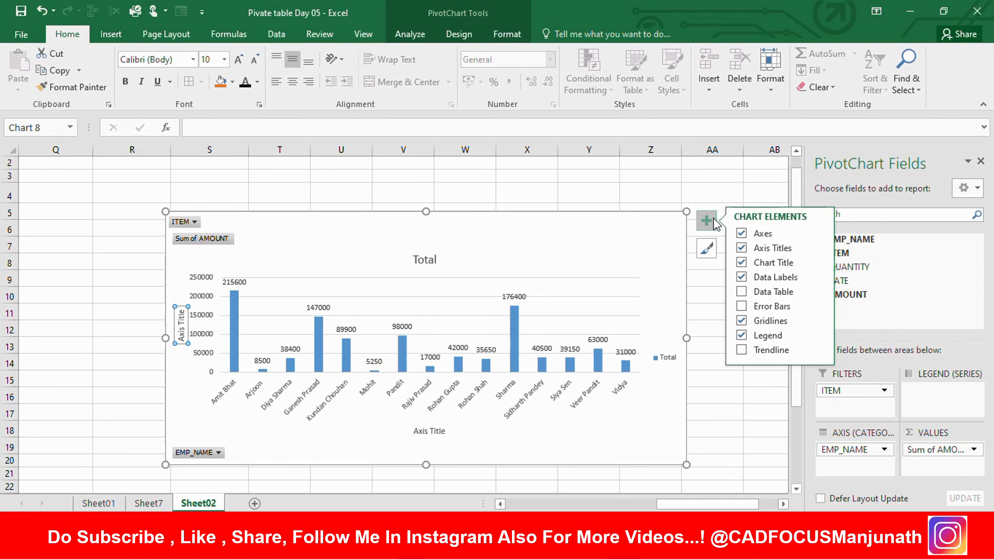
Remove the data labels and axis titles from the pivot chart on Sheet02
{"action": "left_click", "coordinate": [711, 223]}
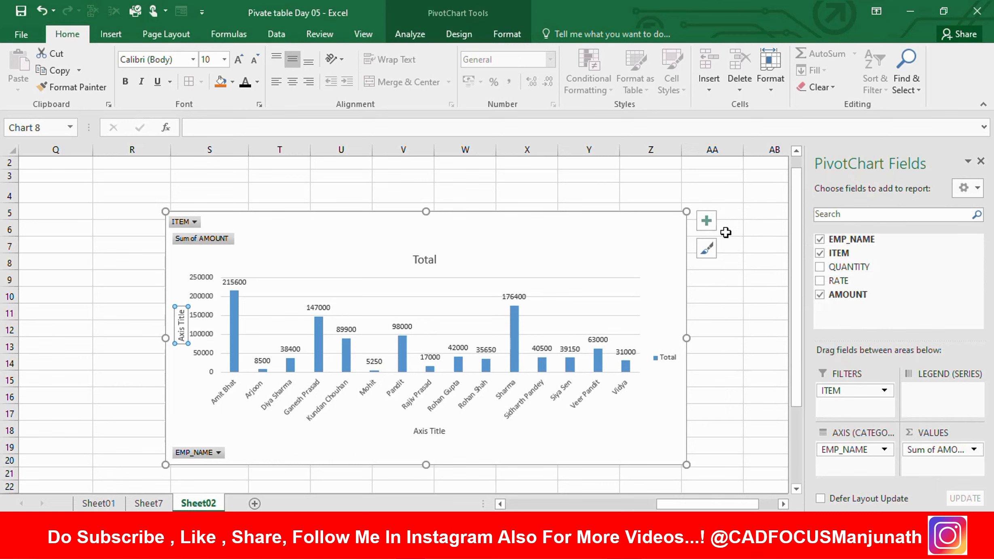
{"action": "left_click", "coordinate": [713, 224]}
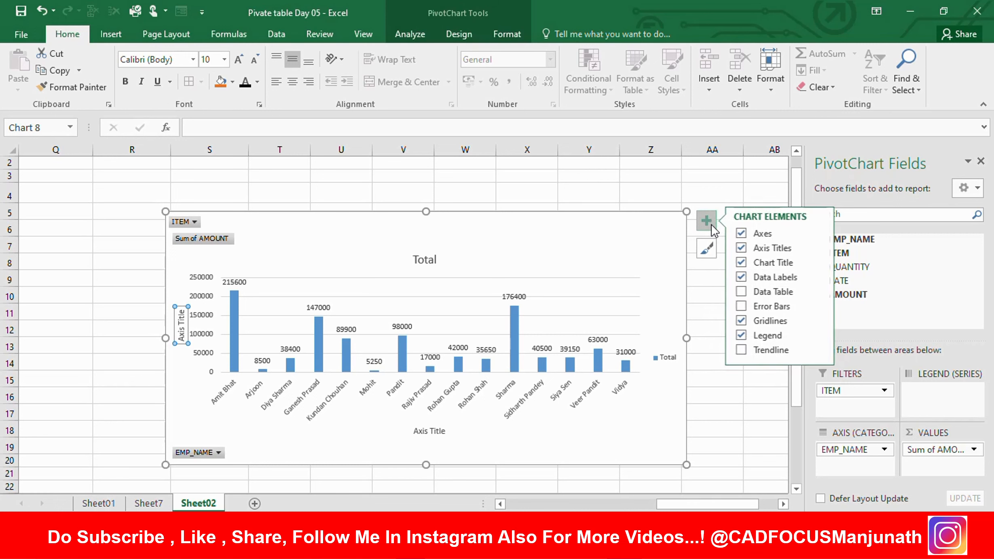
{"action": "left_click", "coordinate": [741, 277]}
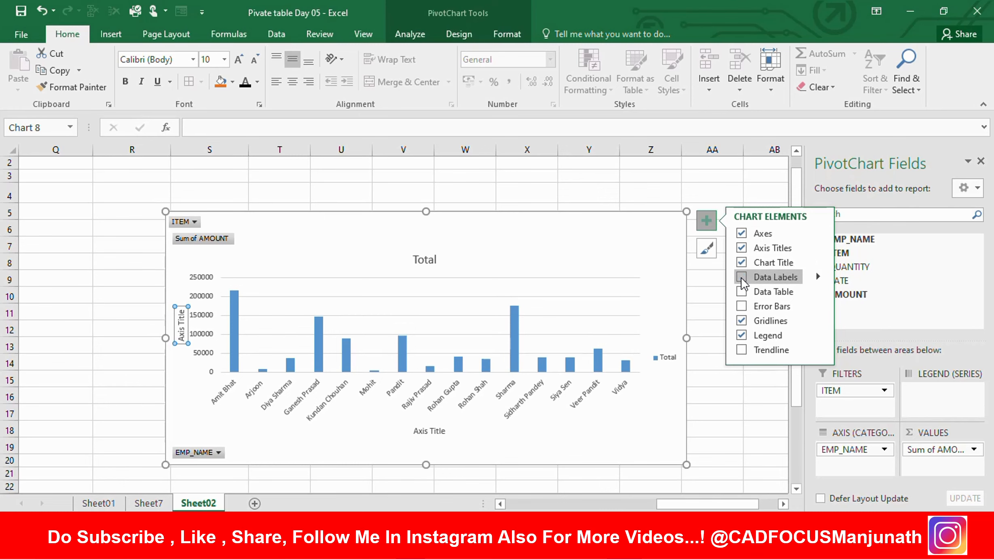
{"action": "left_click", "coordinate": [741, 248]}
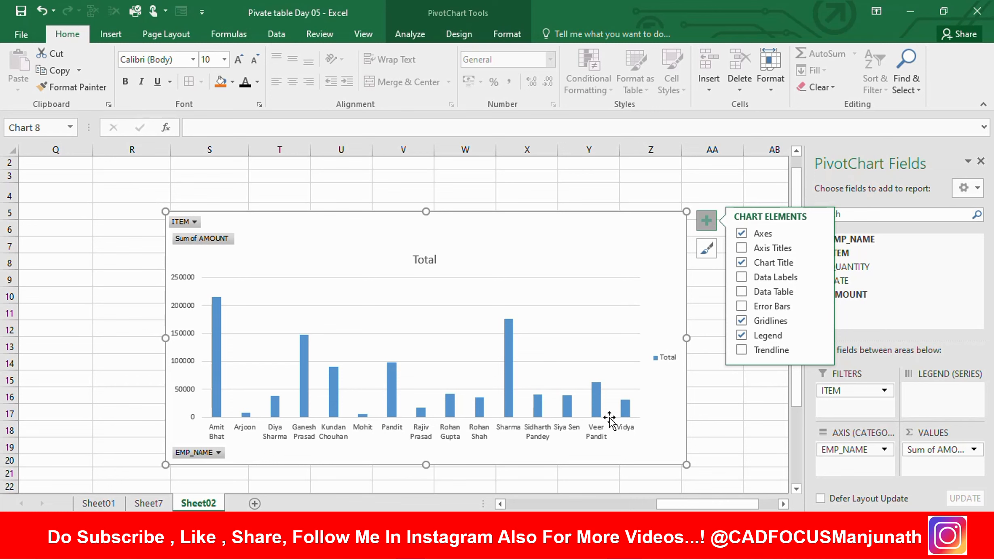
{"action": "left_click", "coordinate": [707, 222]}
{"action": "left_click", "coordinate": [741, 376]}
{"action": "left_click", "coordinate": [630, 263]}
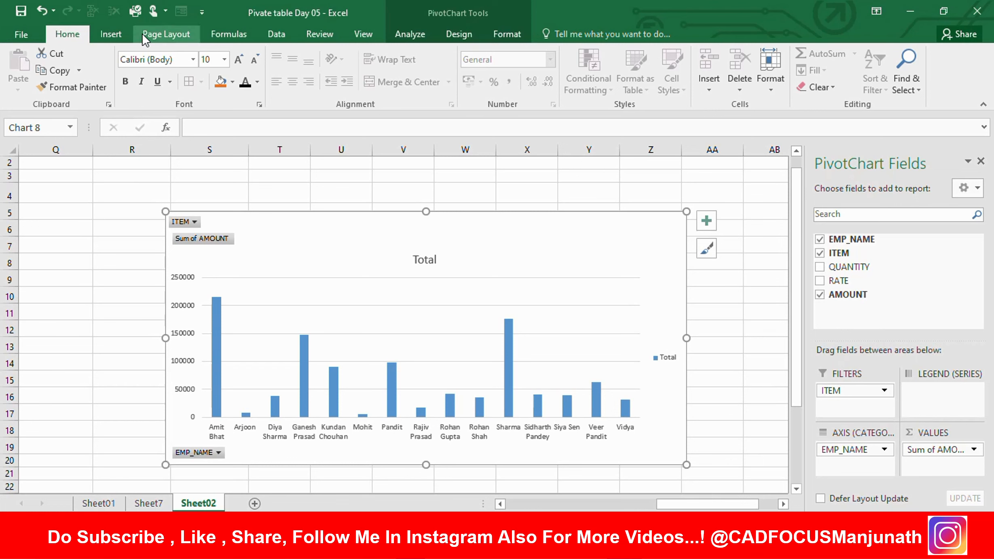
Delete the Sum of AMOUNT pivot chart from Sheet02
{"action": "left_click", "coordinate": [124, 34]}
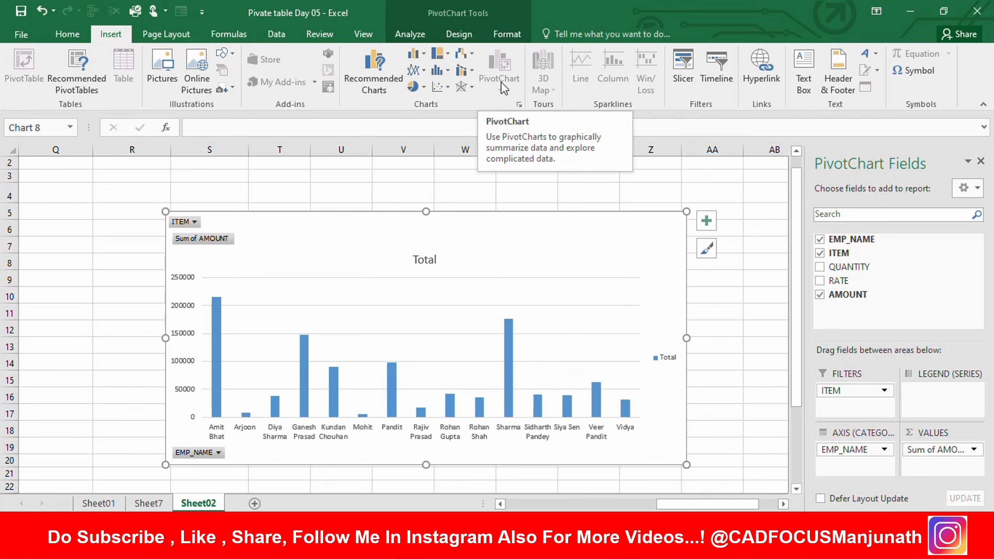
{"action": "left_click", "coordinate": [757, 335]}
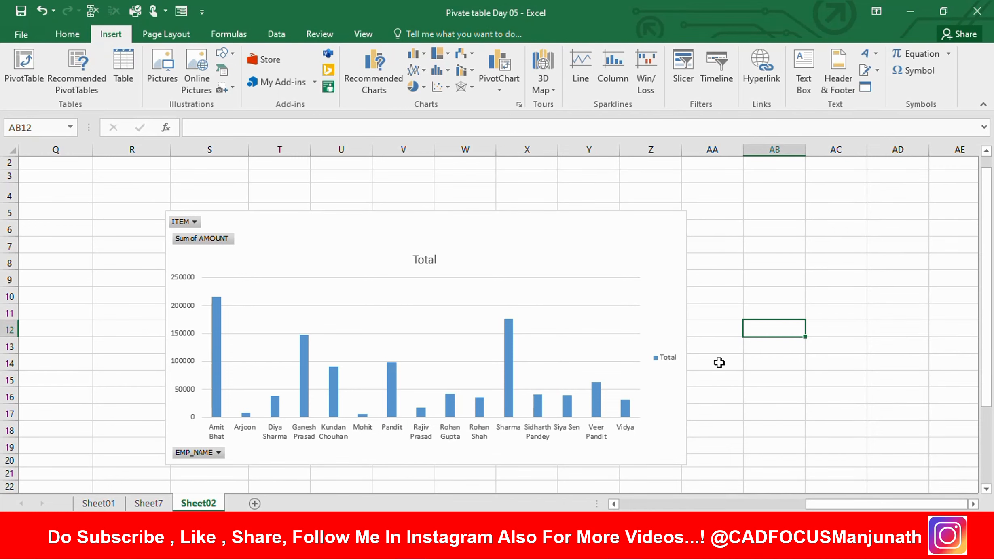
{"action": "left_click", "coordinate": [619, 309]}
{"action": "left_click", "coordinate": [755, 315]}
{"action": "left_click_drag", "start_coordinate": [811, 505], "coordinate": [740, 504]}
{"action": "left_click", "coordinate": [687, 229]}
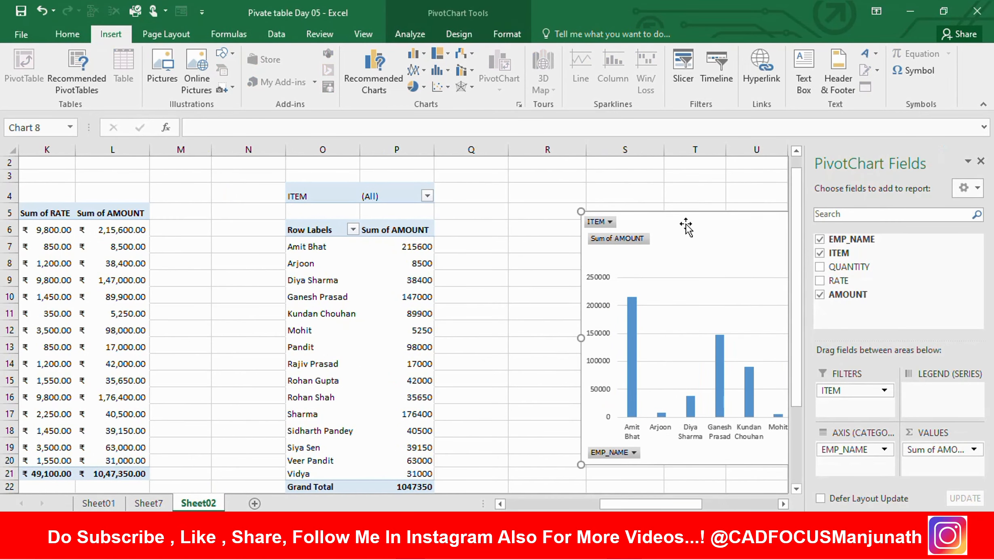
{"action": "key", "text": "Delete"}
Insert a PivotChart from the source data B4:F19 of Sheet02 on a new worksheet
{"action": "left_click_drag", "start_coordinate": [799, 505], "coordinate": [748, 499]}
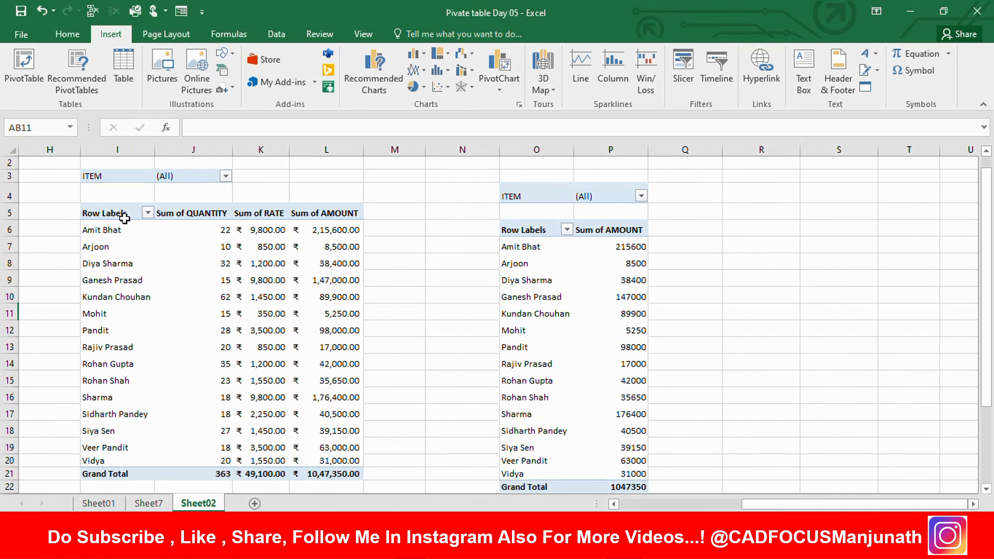
{"action": "left_click_drag", "start_coordinate": [776, 505], "coordinate": [693, 503]}
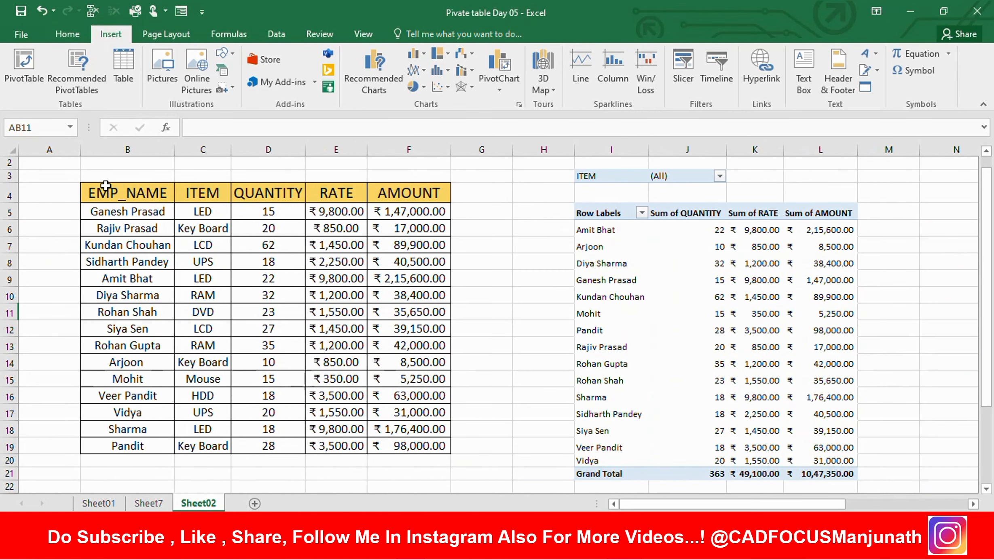
{"action": "left_click_drag", "start_coordinate": [105, 185], "coordinate": [417, 447]}
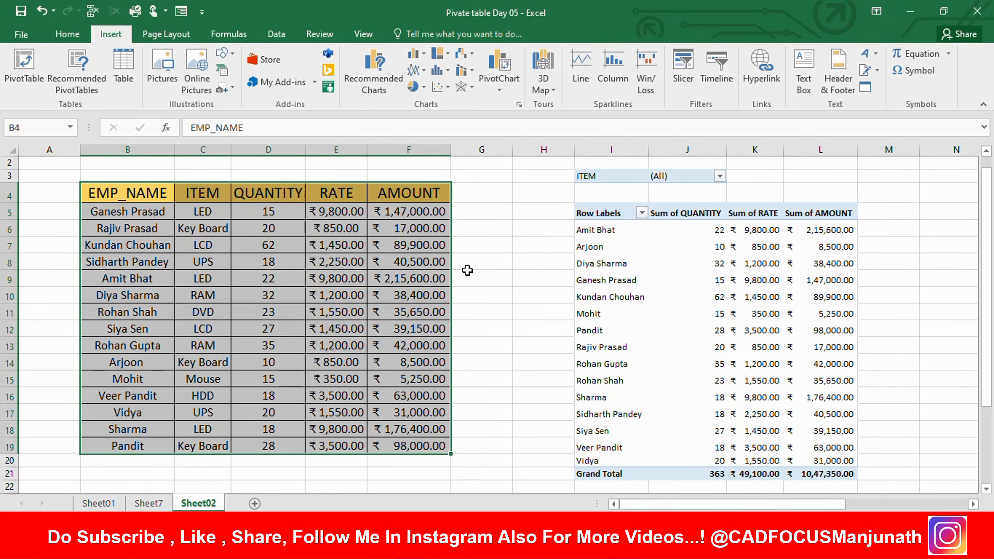
{"action": "left_click", "coordinate": [514, 84]}
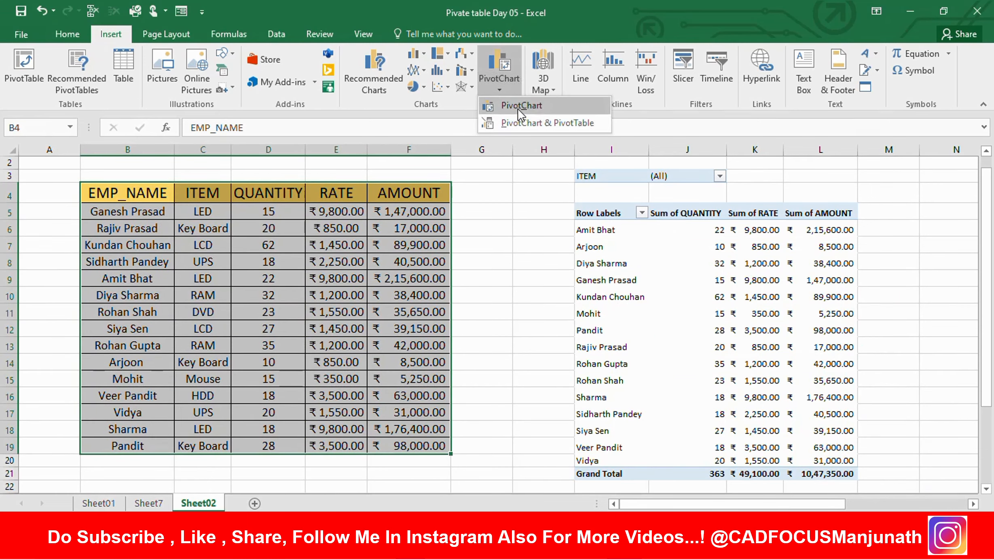
{"action": "left_click", "coordinate": [518, 109]}
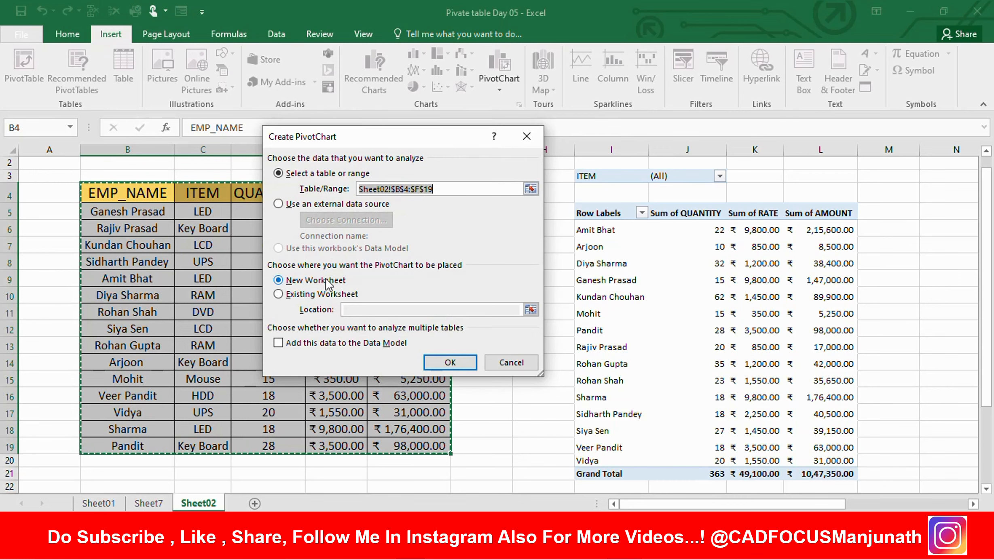
{"action": "left_click", "coordinate": [443, 359]}
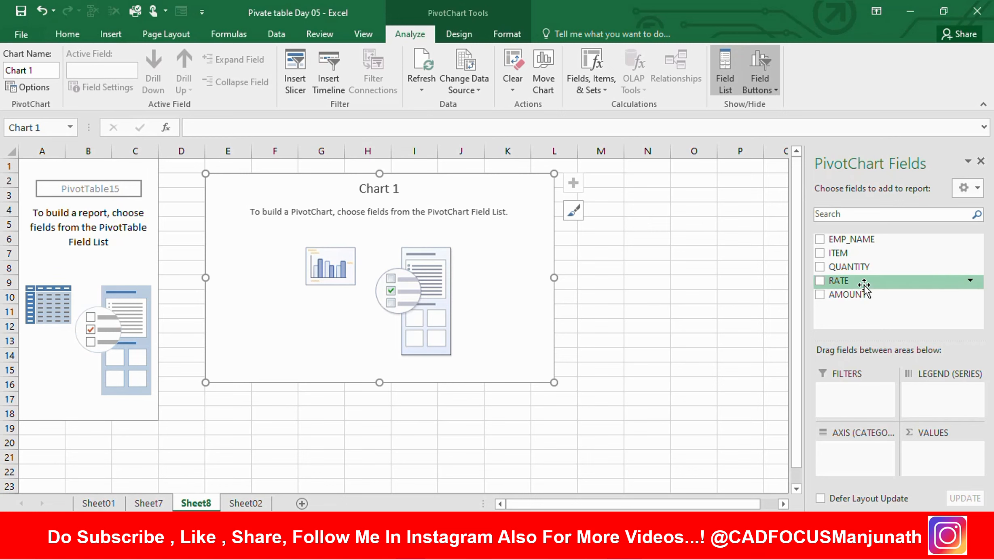
Add EMP_NAME and ITEM as the pivot chart's axis categories and the sum of QUANTITY as its values, leaving RATE out
{"action": "left_click", "coordinate": [820, 239]}
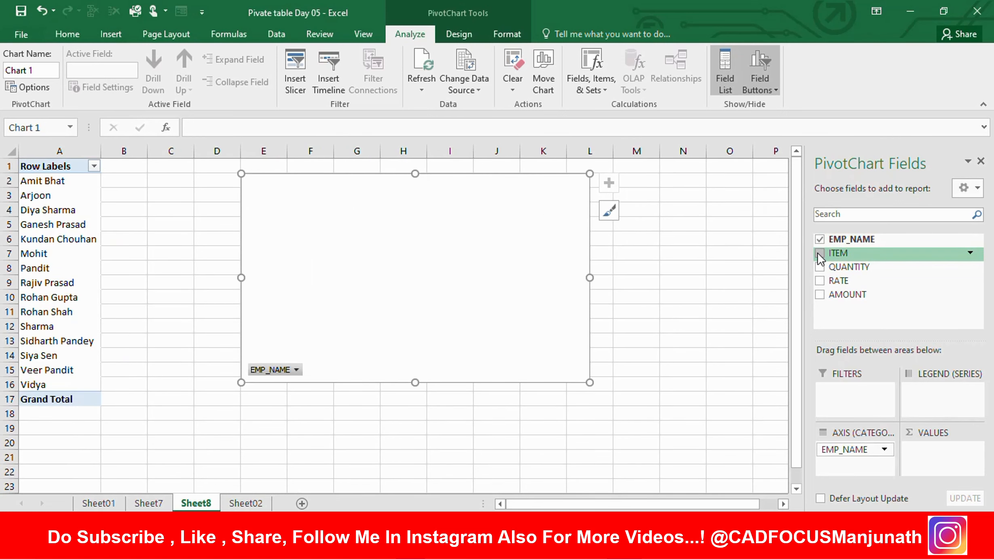
{"action": "left_click", "coordinate": [821, 265]}
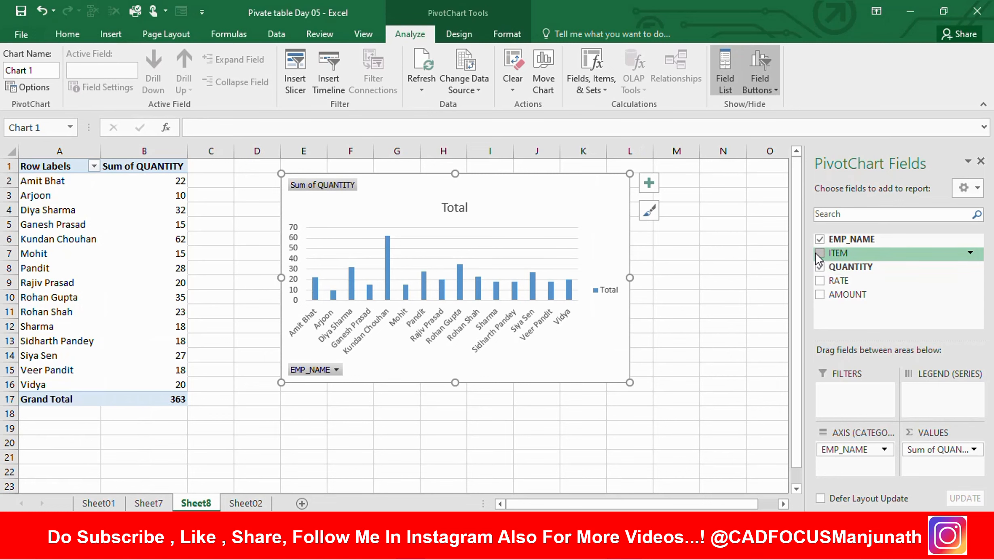
{"action": "left_click", "coordinate": [820, 281]}
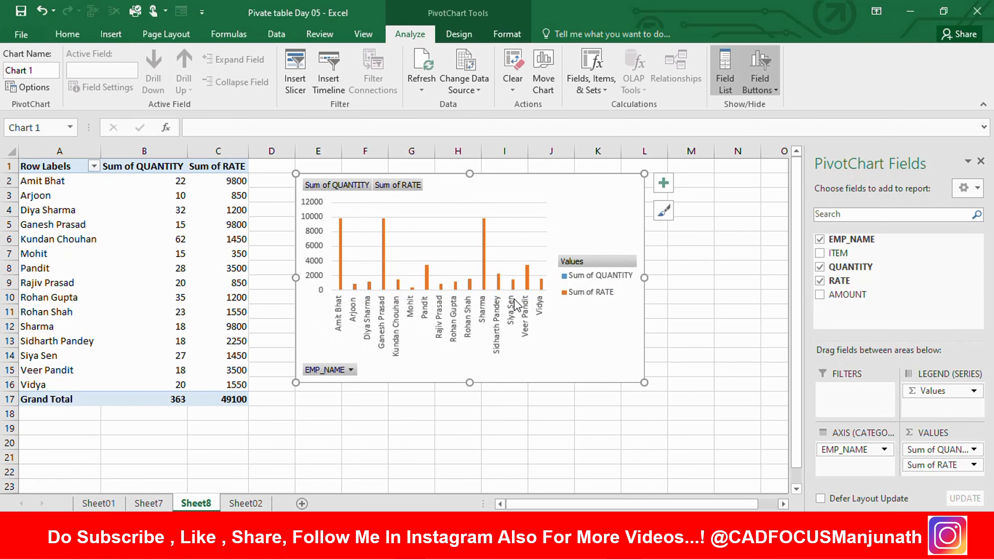
{"action": "left_click", "coordinate": [822, 282]}
{"action": "left_click", "coordinate": [820, 253]}
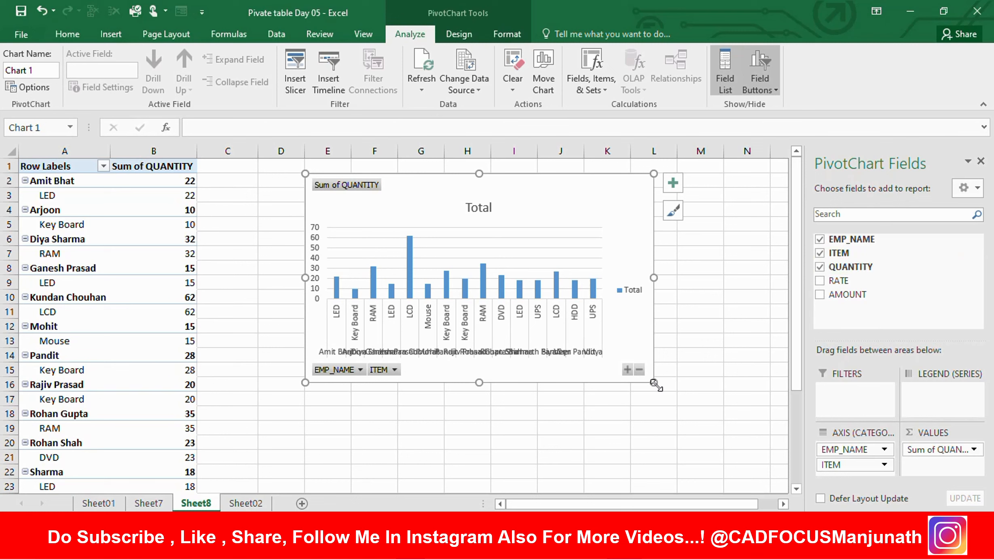
{"action": "left_click", "coordinate": [508, 36]}
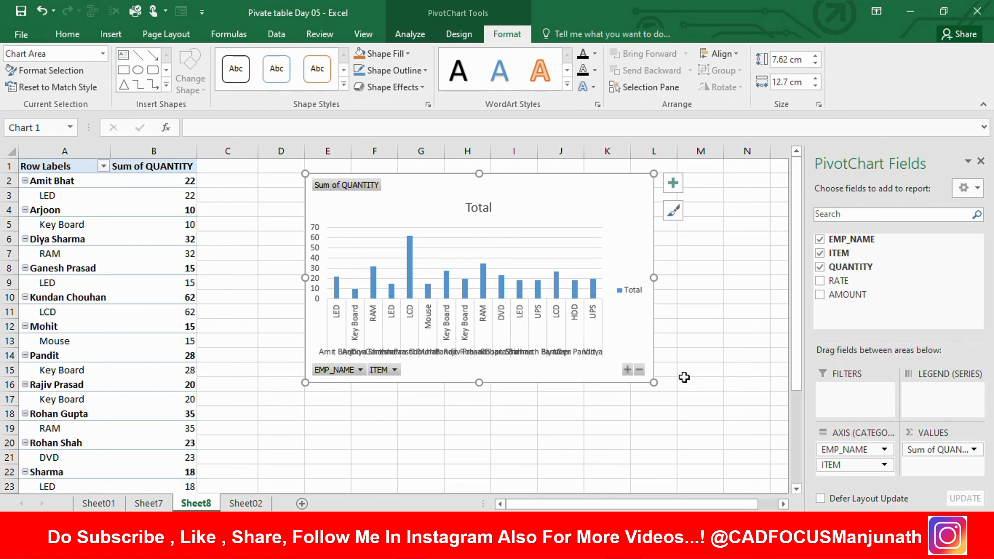
Set the quantity pivot chart's height to 12 cm and its width to 18 cm
{"action": "left_click_drag", "start_coordinate": [762, 62], "coordinate": [803, 63]}
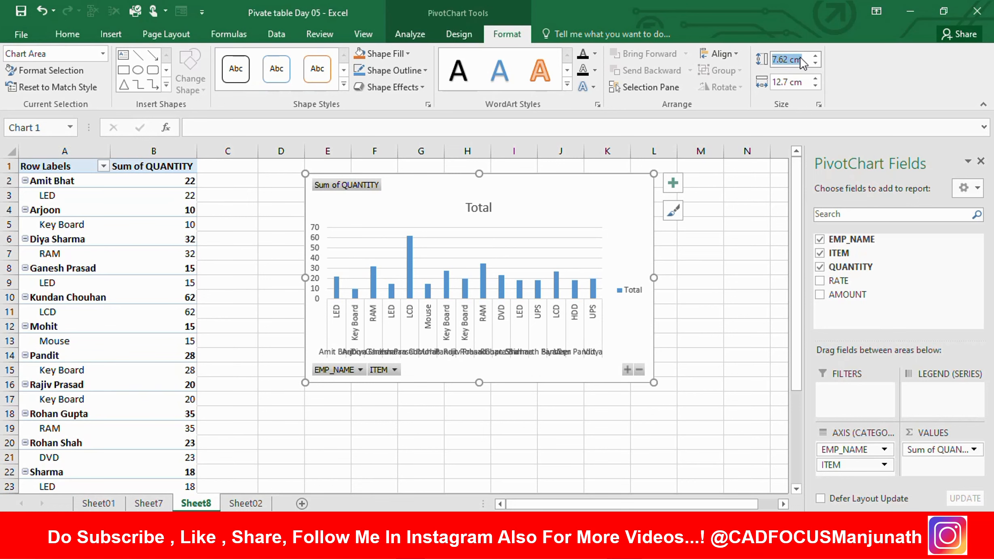
{"action": "type", "text": "1"}
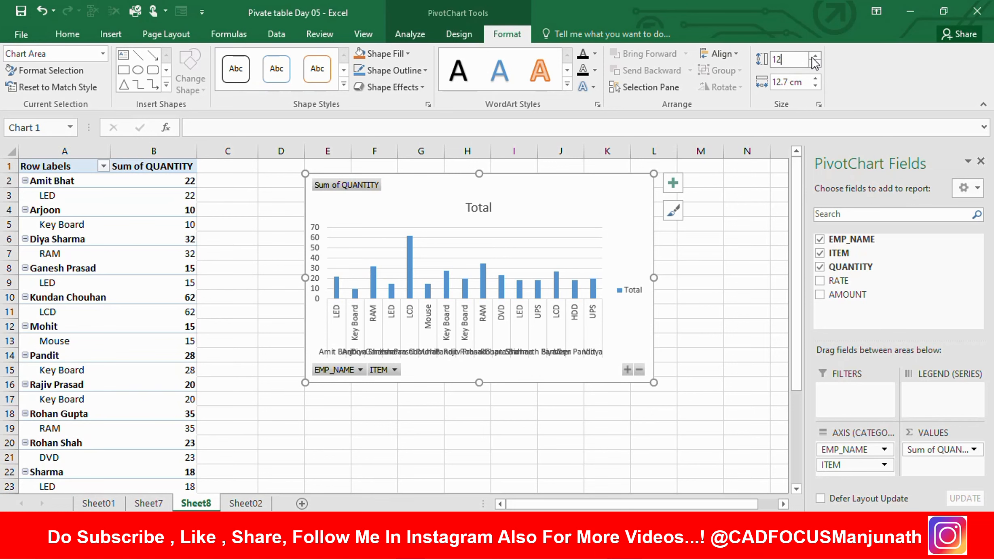
{"action": "type", "text": "2"}
{"action": "key", "text": "Return"}
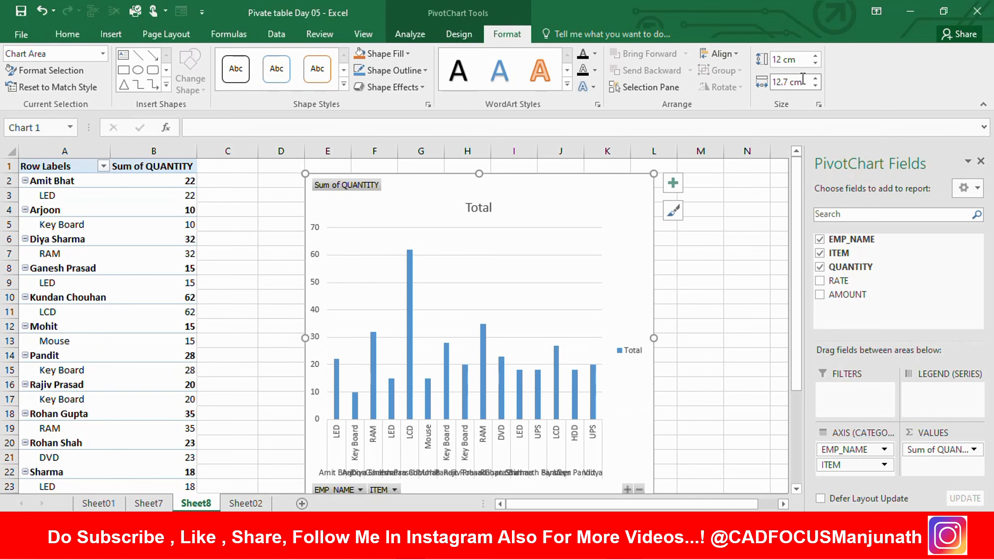
{"action": "mouse_move", "coordinate": [774, 83]}
{"action": "left_mouse_down"}
{"action": "mouse_move", "coordinate": [805, 84]}
{"action": "mouse_move", "coordinate": [788, 87]}
{"action": "left_mouse_up"}
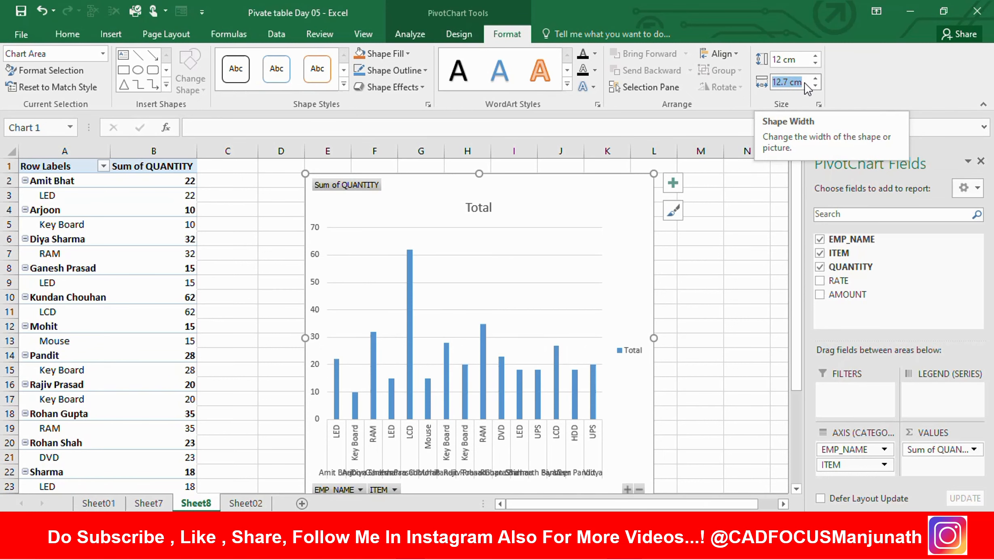
{"action": "type", "text": "18"}
{"action": "key", "text": "Return"}
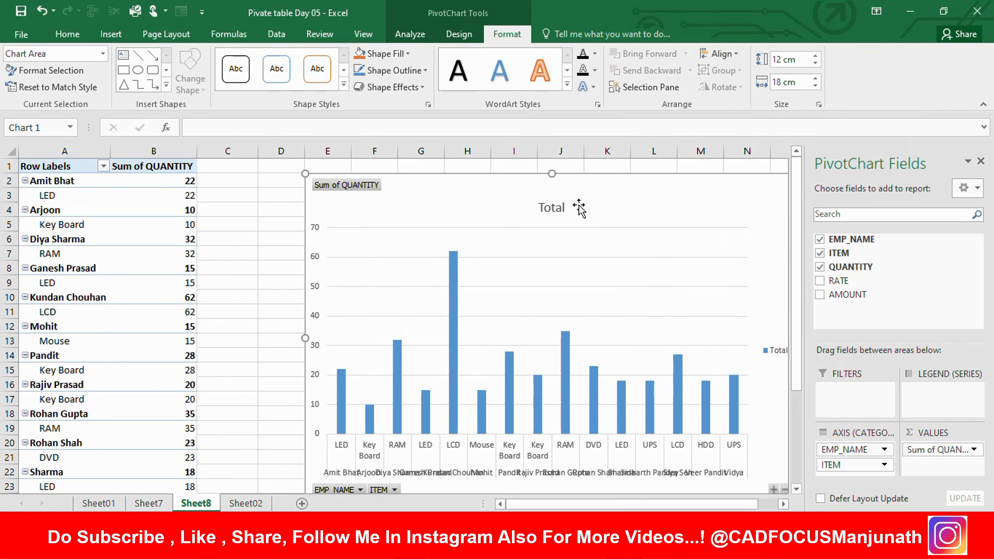
Enlarge the quantity pivot chart to about 13.65 cm high and 26 cm wide so the employee names fit without overlapping
{"action": "left_click_drag", "start_coordinate": [509, 504], "coordinate": [526, 503]}
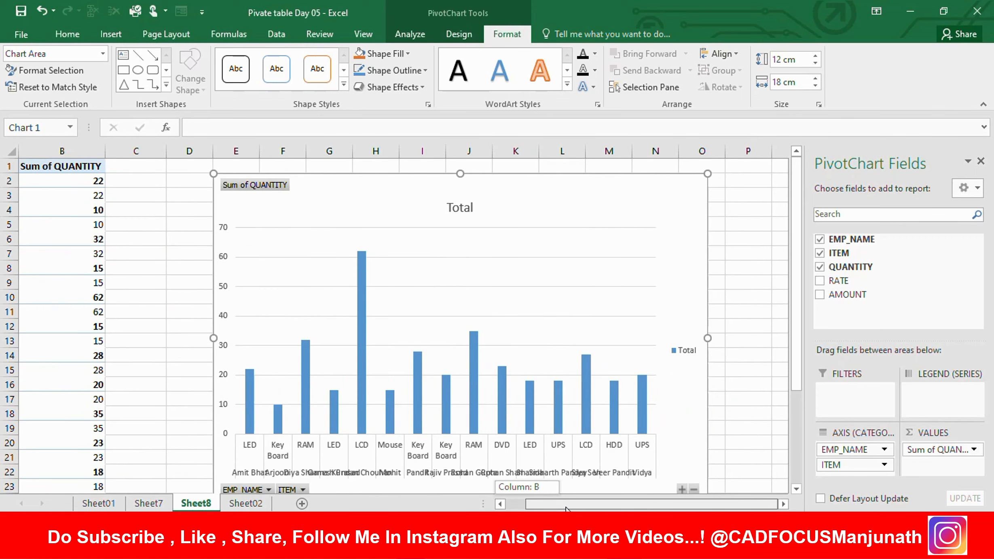
{"action": "left_click_drag", "start_coordinate": [797, 345], "coordinate": [797, 376]}
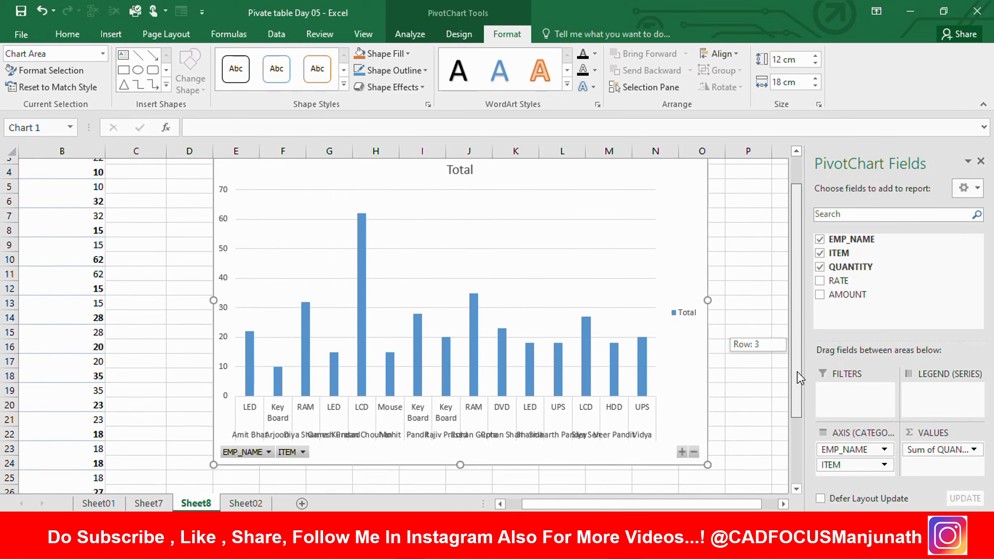
{"action": "scroll", "coordinate": [679, 366], "scroll_direction": "down", "scroll_amount": 1}
{"action": "scroll", "coordinate": [706, 465], "scroll_direction": "up", "scroll_amount": 2}
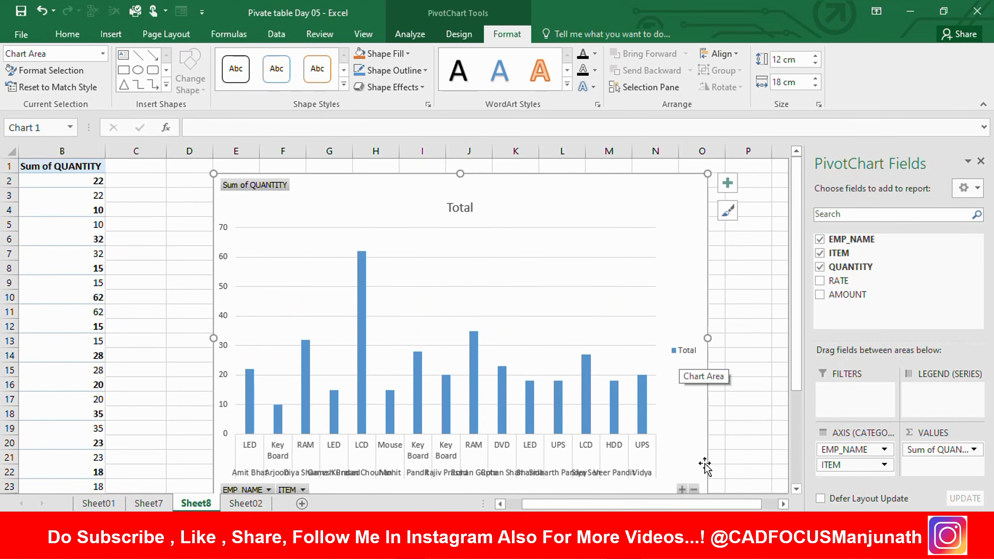
{"action": "scroll", "coordinate": [684, 384], "scroll_direction": "down", "scroll_amount": 2}
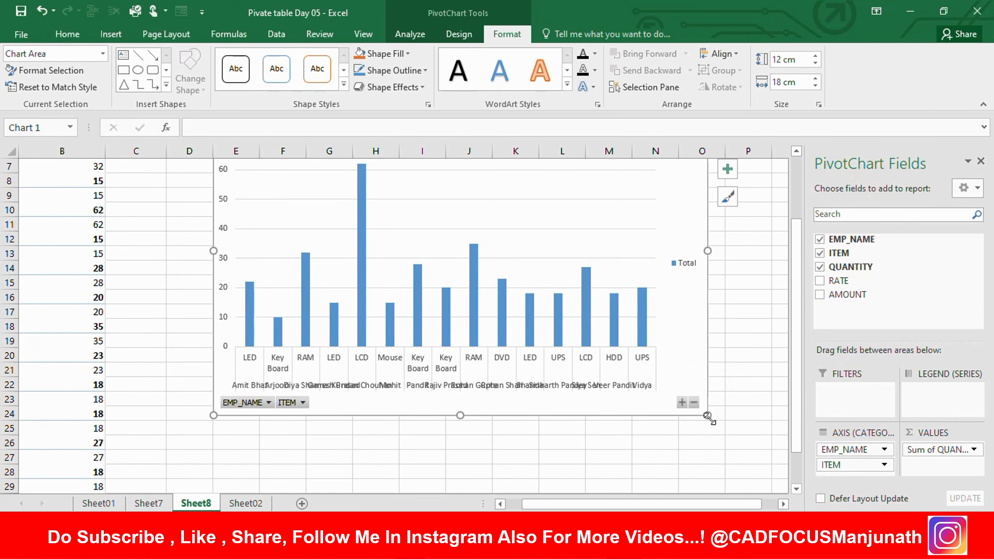
{"action": "left_click_drag", "start_coordinate": [708, 415], "coordinate": [764, 461]}
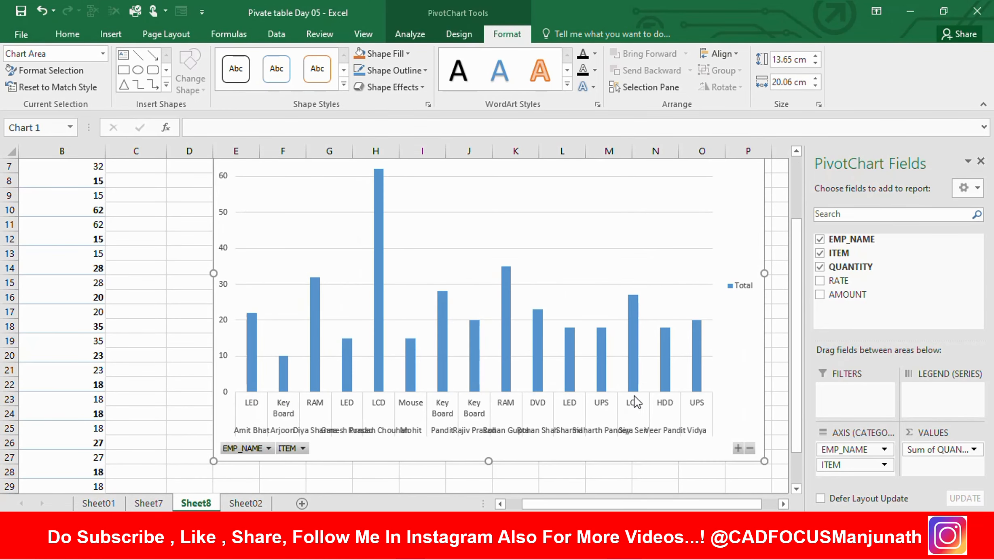
{"action": "left_click_drag", "start_coordinate": [764, 273], "coordinate": [833, 287]}
{"action": "scroll", "coordinate": [454, 366], "scroll_direction": "up", "scroll_amount": 1}
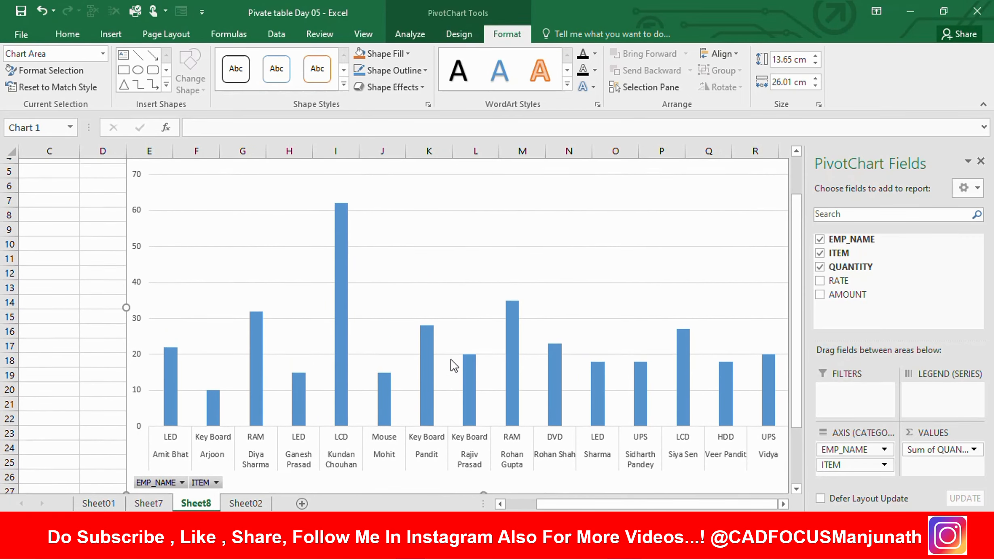
{"action": "scroll", "coordinate": [455, 366], "scroll_direction": "up", "scroll_amount": 2}
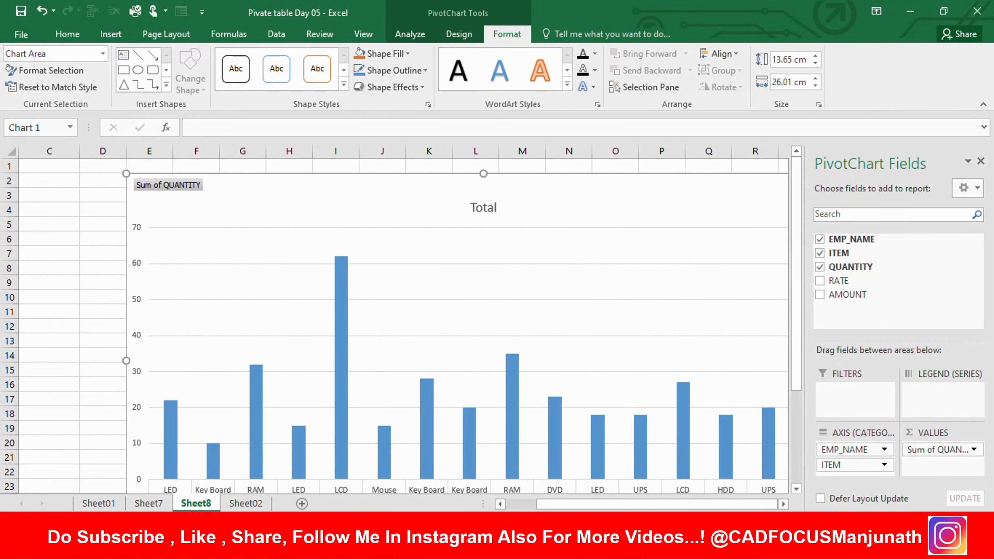
{"action": "left_click", "coordinate": [871, 521]}
{"action": "left_click", "coordinate": [872, 522]}
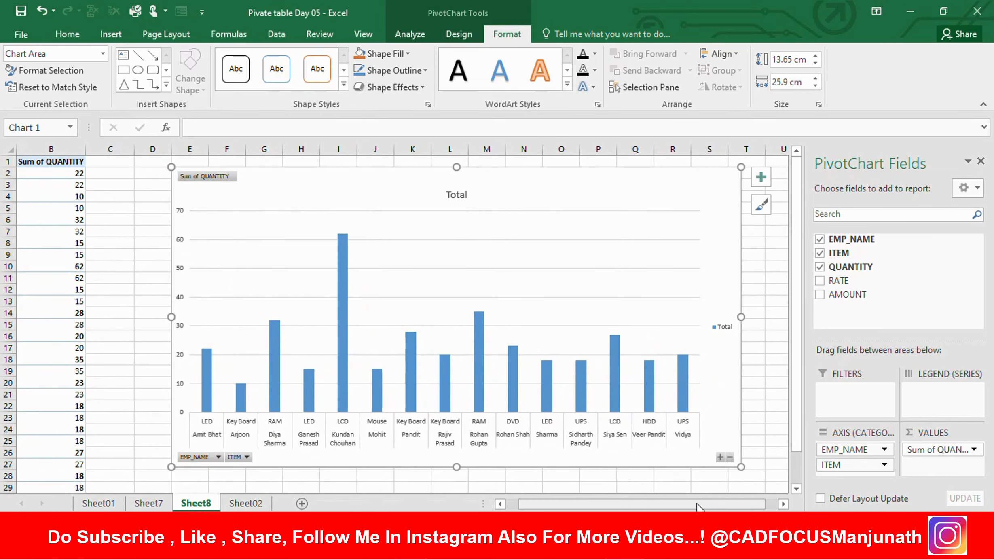
{"action": "left_click_drag", "start_coordinate": [700, 504], "coordinate": [720, 507]}
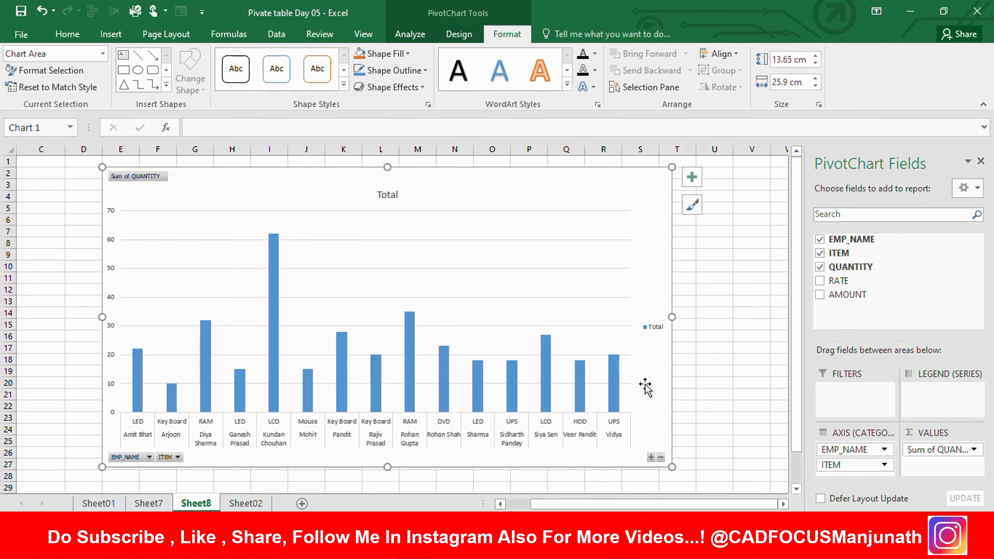
Examine the source data on Sheet01 and Sheet02, the pivot tables on Sheet7 and Sheet02, and the quantity pivot chart on Sheet8
{"action": "left_click", "coordinate": [99, 503]}
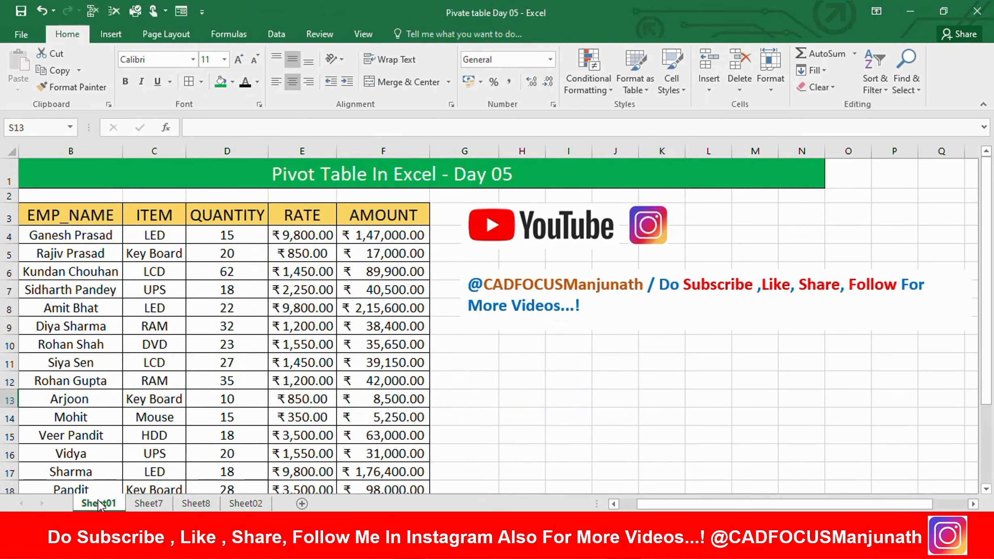
{"action": "left_click", "coordinate": [148, 503]}
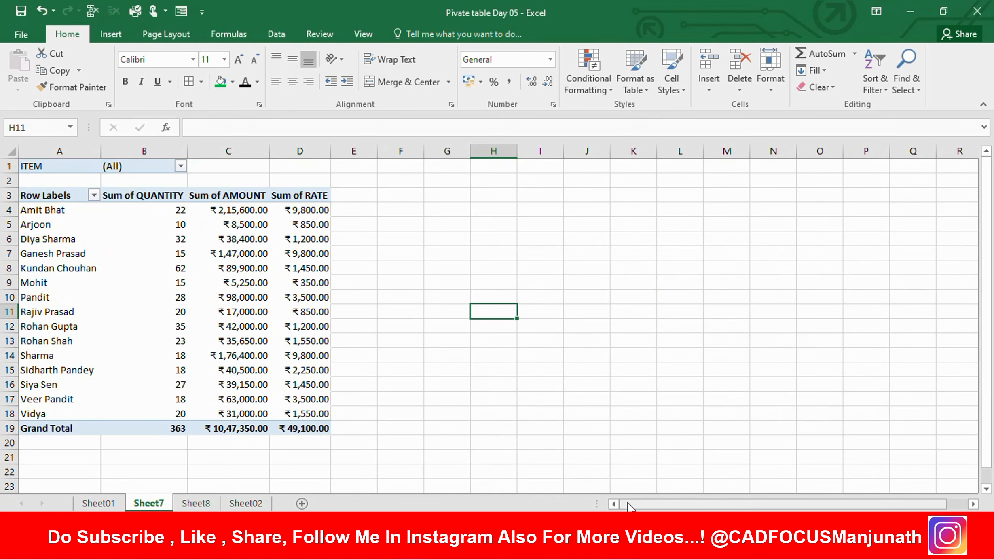
{"action": "left_click", "coordinate": [258, 506]}
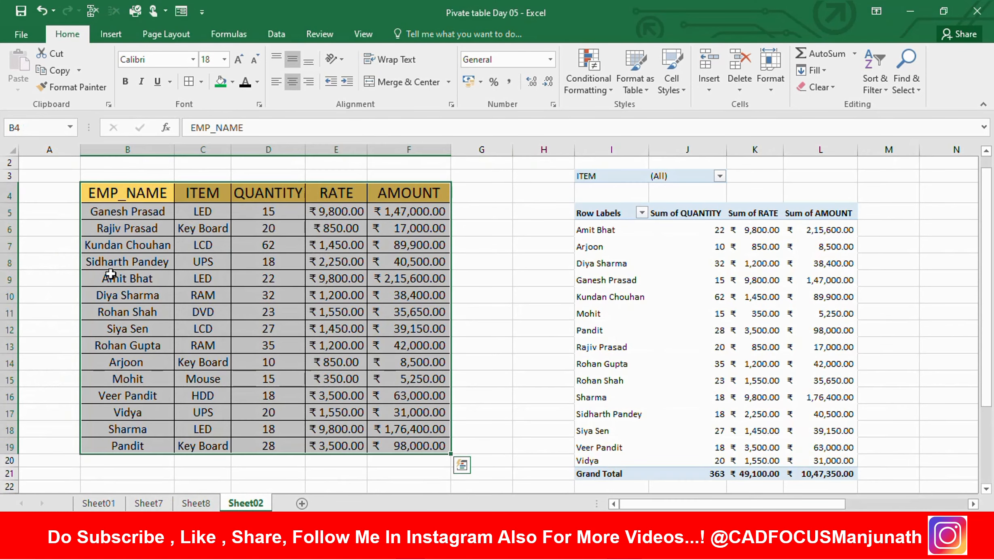
{"action": "left_click", "coordinate": [320, 296]}
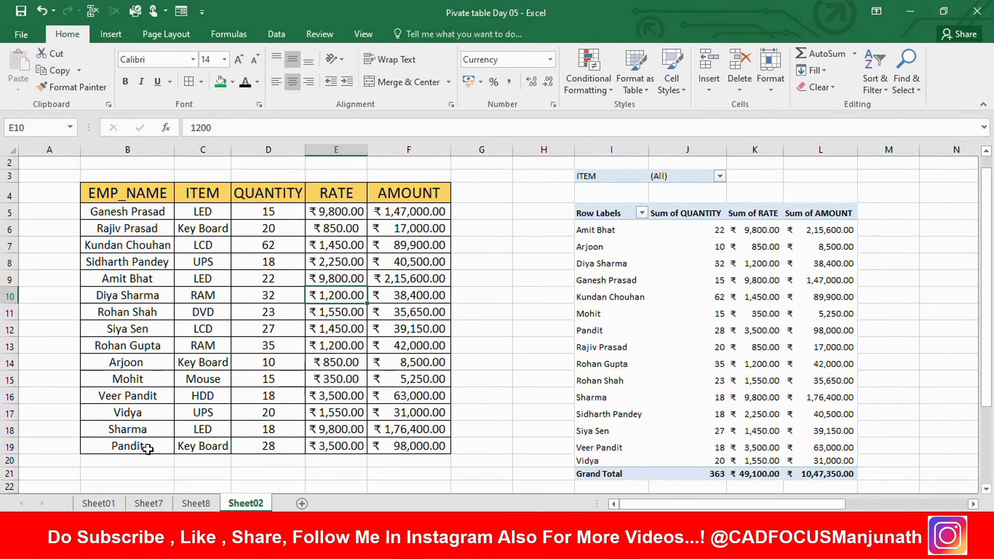
{"action": "scroll", "coordinate": [306, 356], "scroll_direction": "up", "scroll_amount": 1}
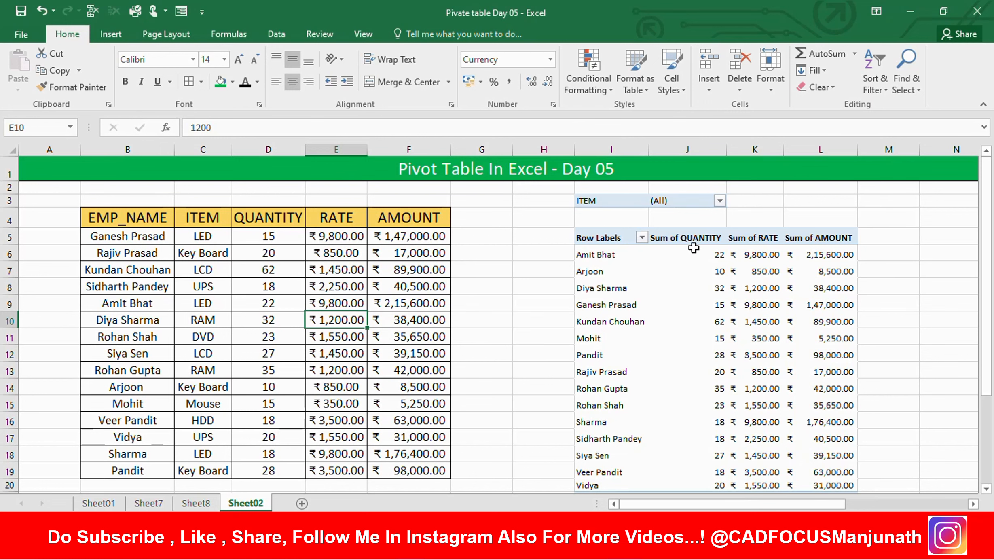
{"action": "left_click_drag", "start_coordinate": [987, 329], "coordinate": [988, 339]}
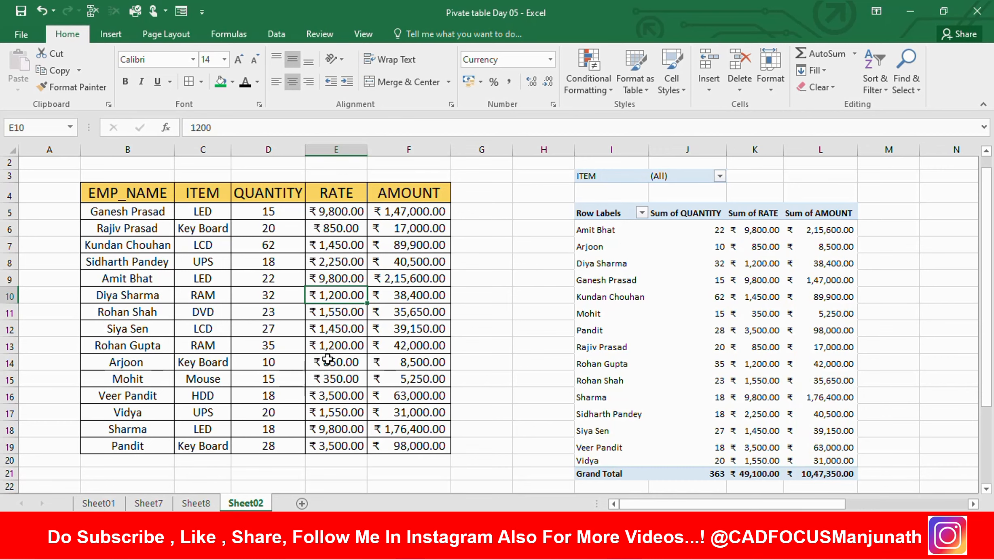
{"action": "left_click", "coordinate": [165, 506]}
{"action": "left_click", "coordinate": [190, 509]}
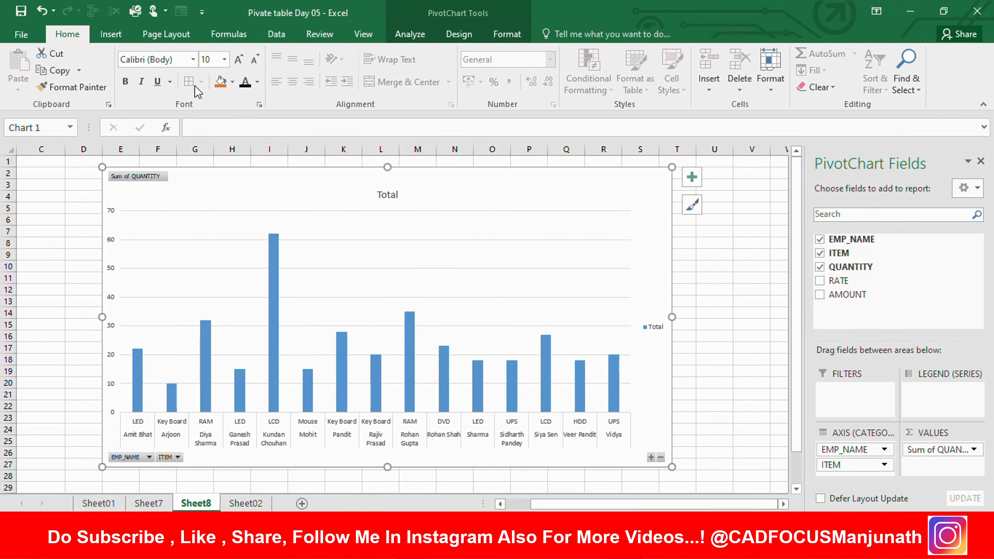
{"action": "left_click", "coordinate": [111, 34]}
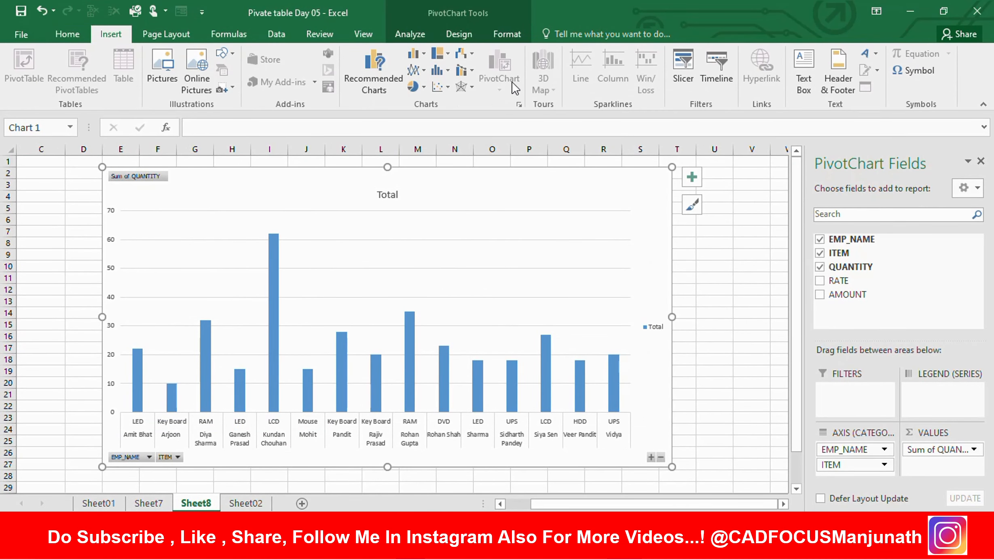